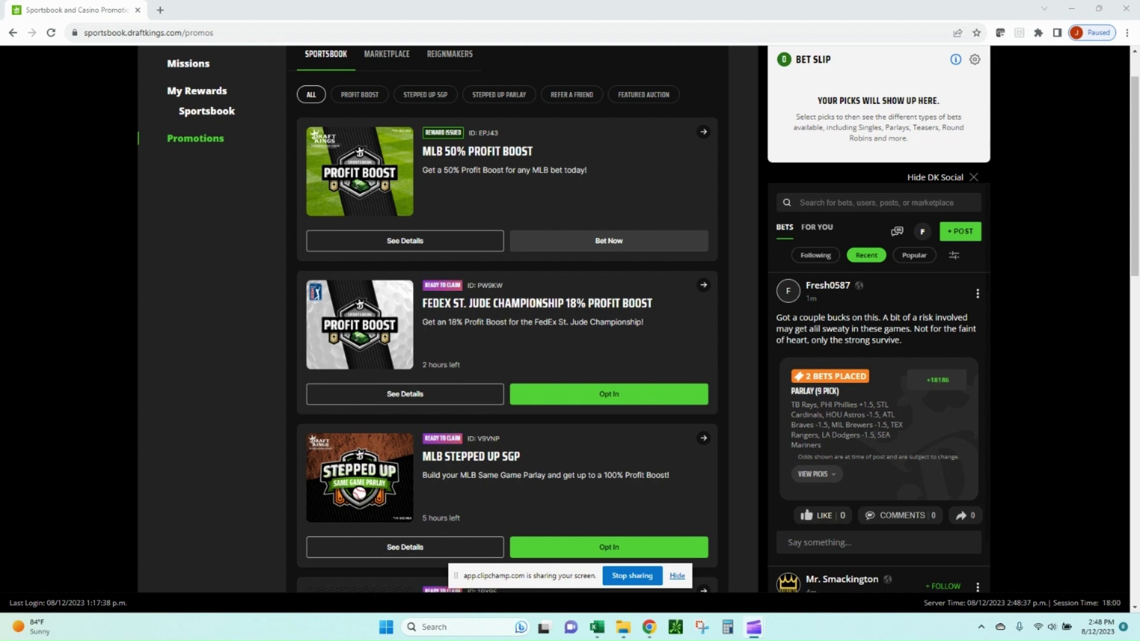
pyautogui.scroll(-1, 507, 321)
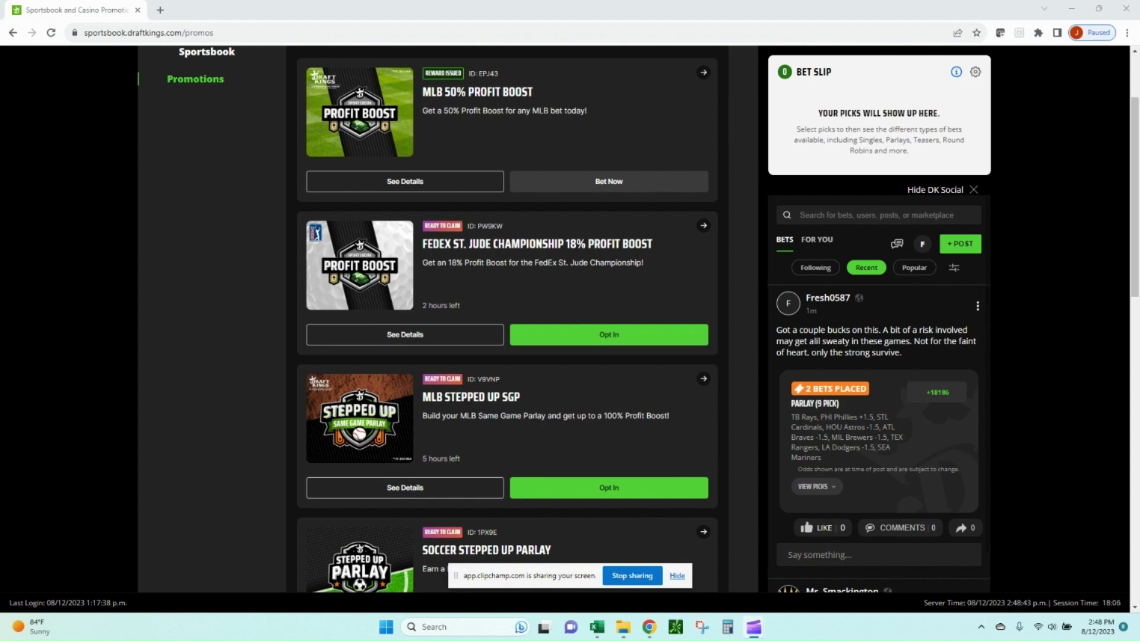
pyautogui.scroll(1, 508, 321)
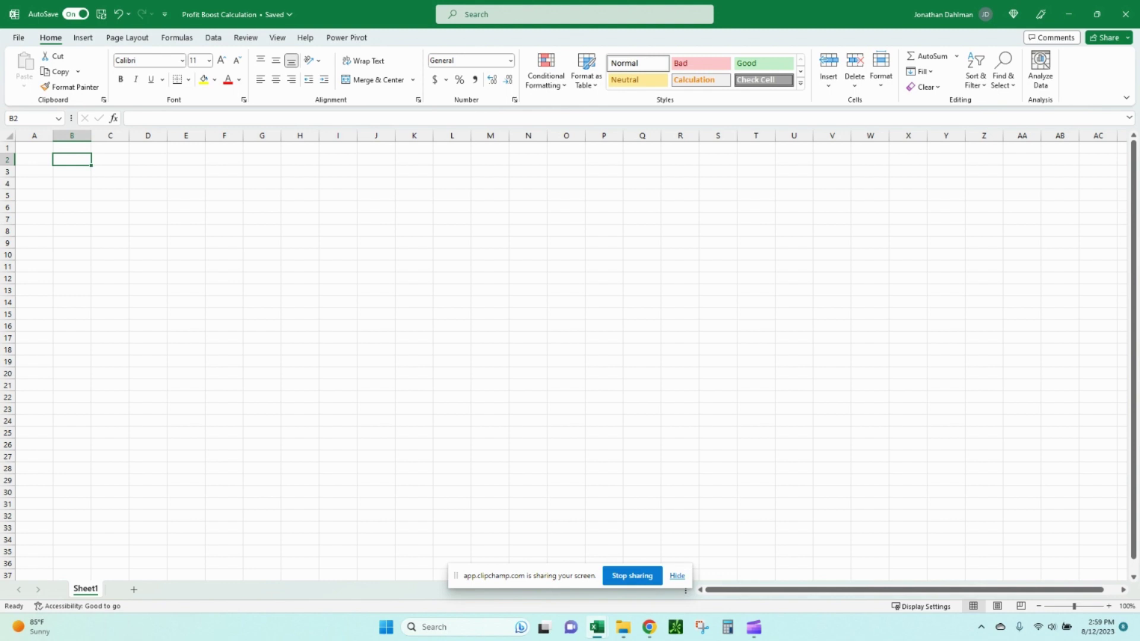
# - Enter the section heading "Profit Boost Inputs" in cell B2
pyautogui.write('P')
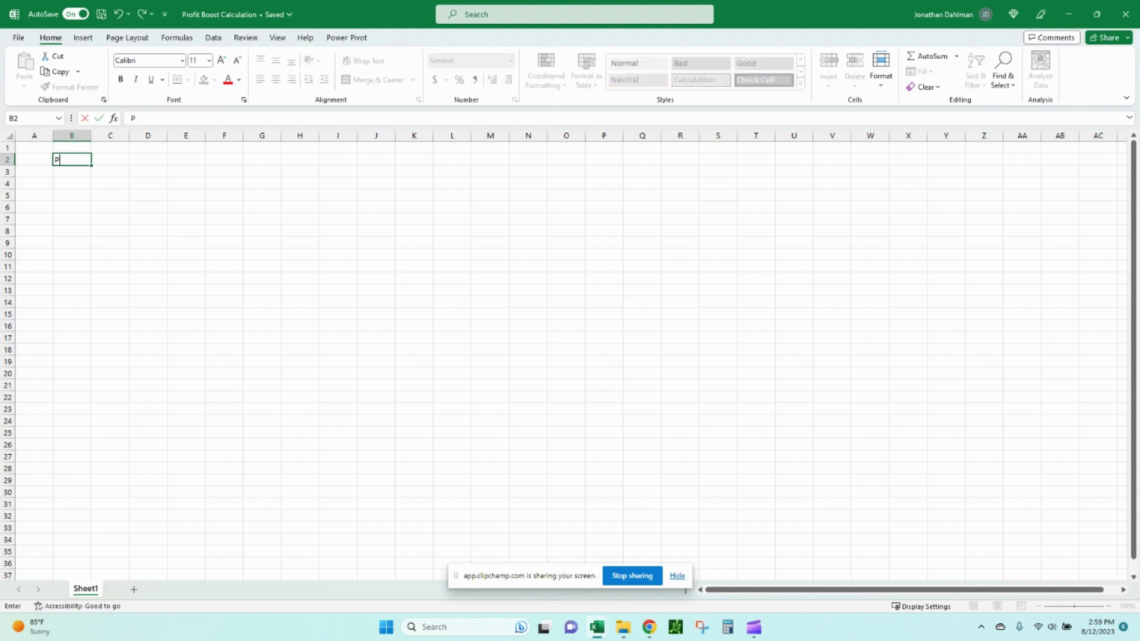
pyautogui.write('rofit Boost Inputs')
pyautogui.press('Return')
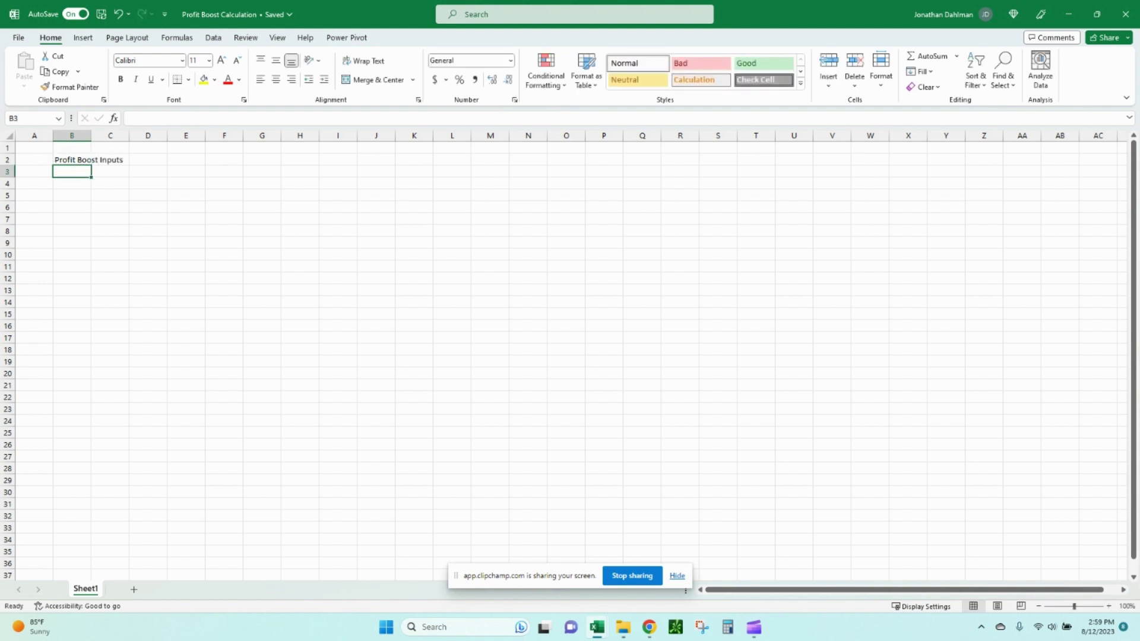
pyautogui.press('Return')
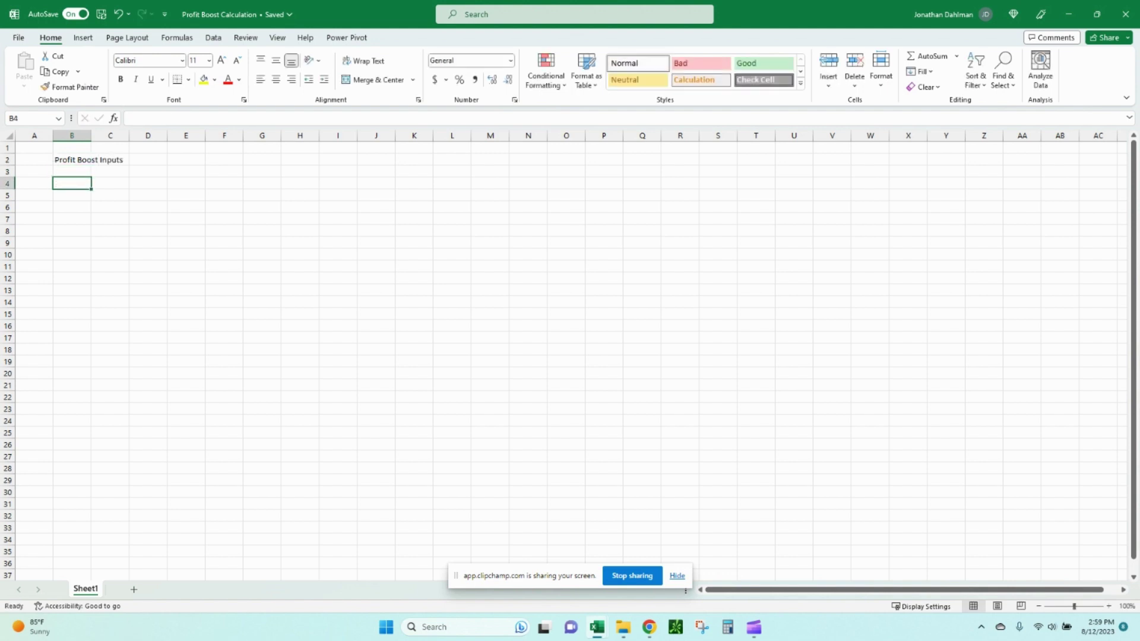
# - Label the two inputs with "Boost Percentage" in cell C4 and "Current Odds" in cell C5
pyautogui.press('Tab')
pyautogui.write('Boss')
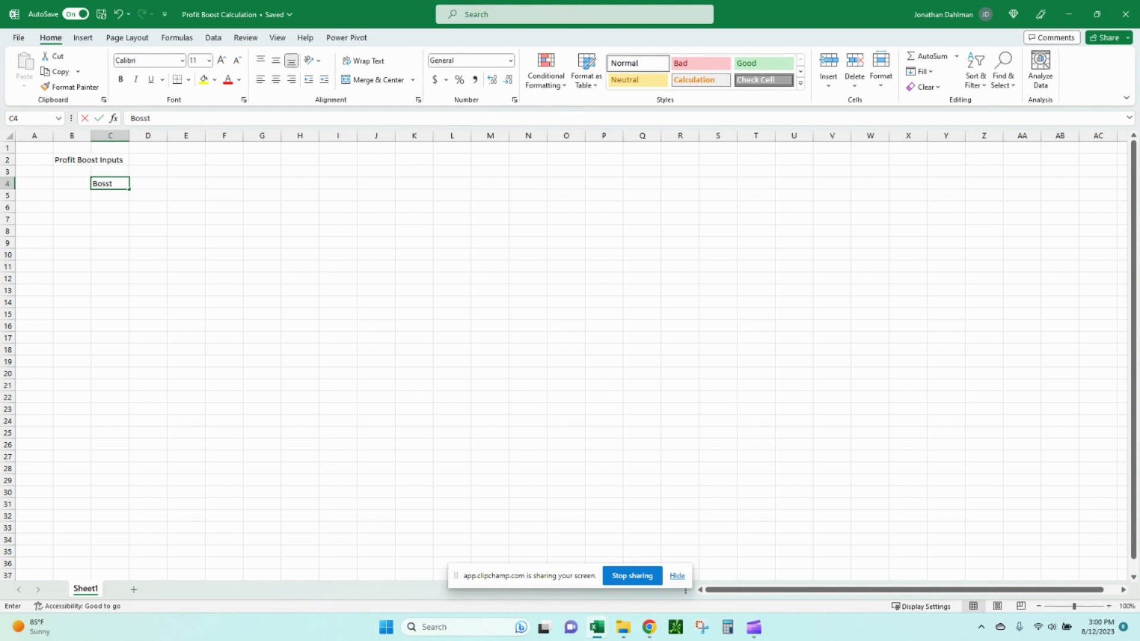
pyautogui.press('BackSpace')
pyautogui.press('BackSpace')
pyautogui.write('ost')
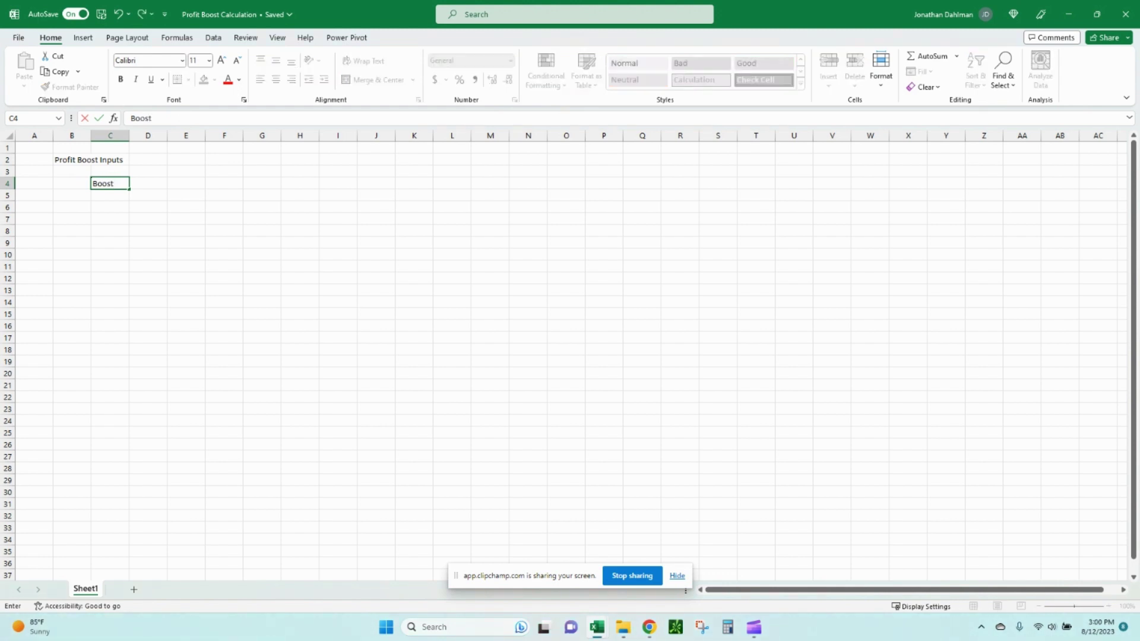
pyautogui.write(' PErcenteage')
pyautogui.press('Return')
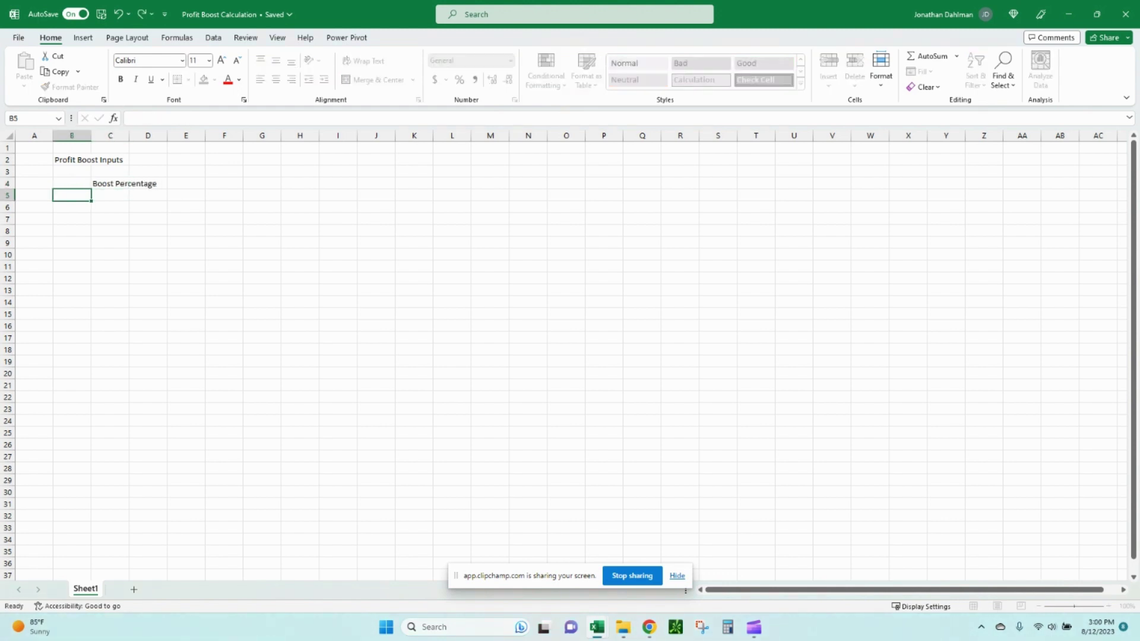
pyautogui.write('Cui')
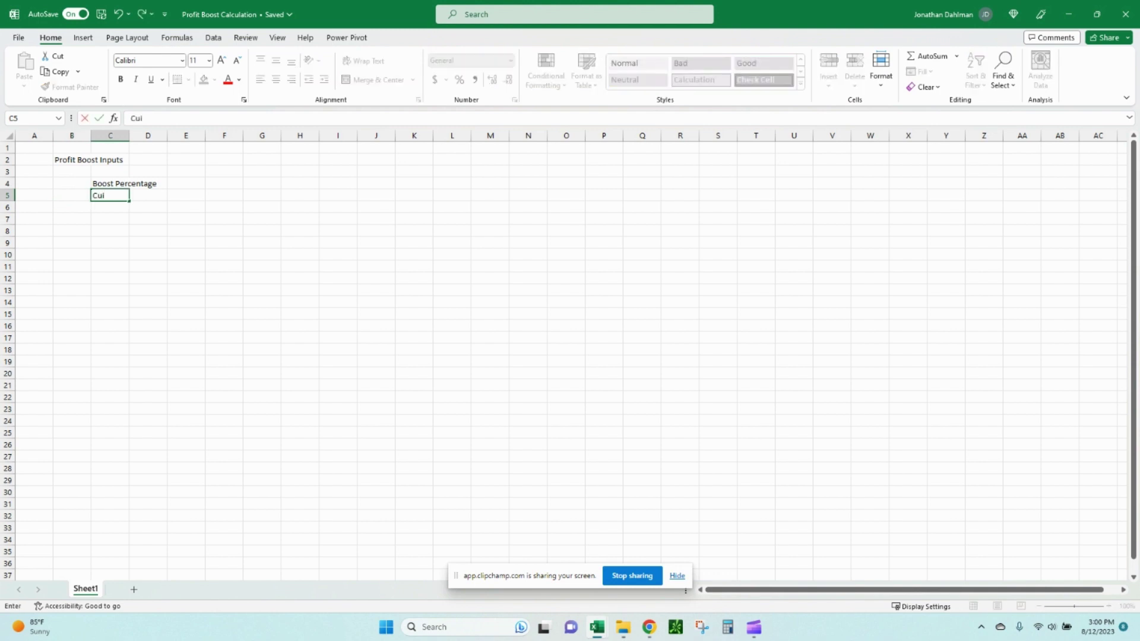
pyautogui.write('rent Odds')
pyautogui.press('Return')
# - Enter 50% in B4 as the boost percentage and 180 in B5 as the current odds
pyautogui.press('Up')
pyautogui.press('Left')
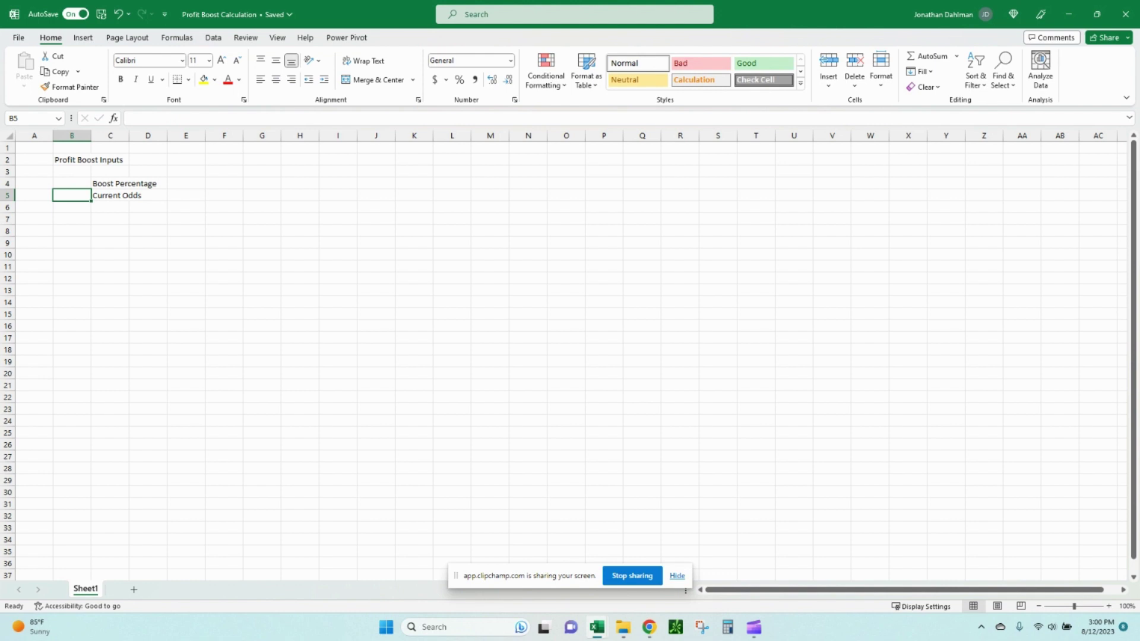
pyautogui.press('Up')
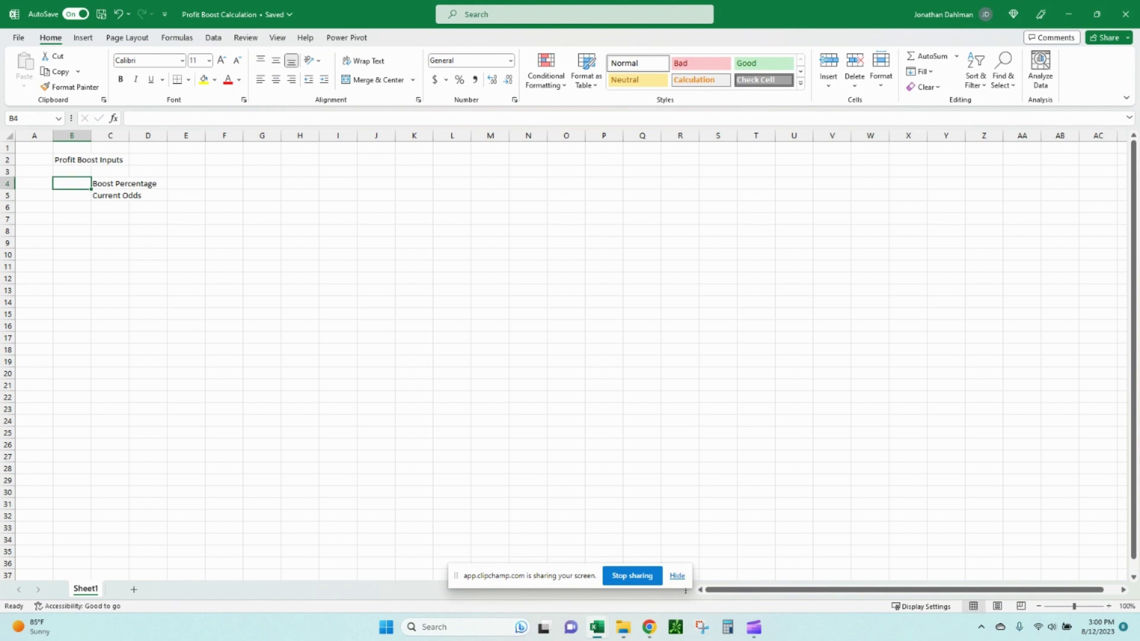
pyautogui.write('50%')
pyautogui.press('Return')
pyautogui.press('Up')
pyautogui.write('50')
pyautogui.press('Return')
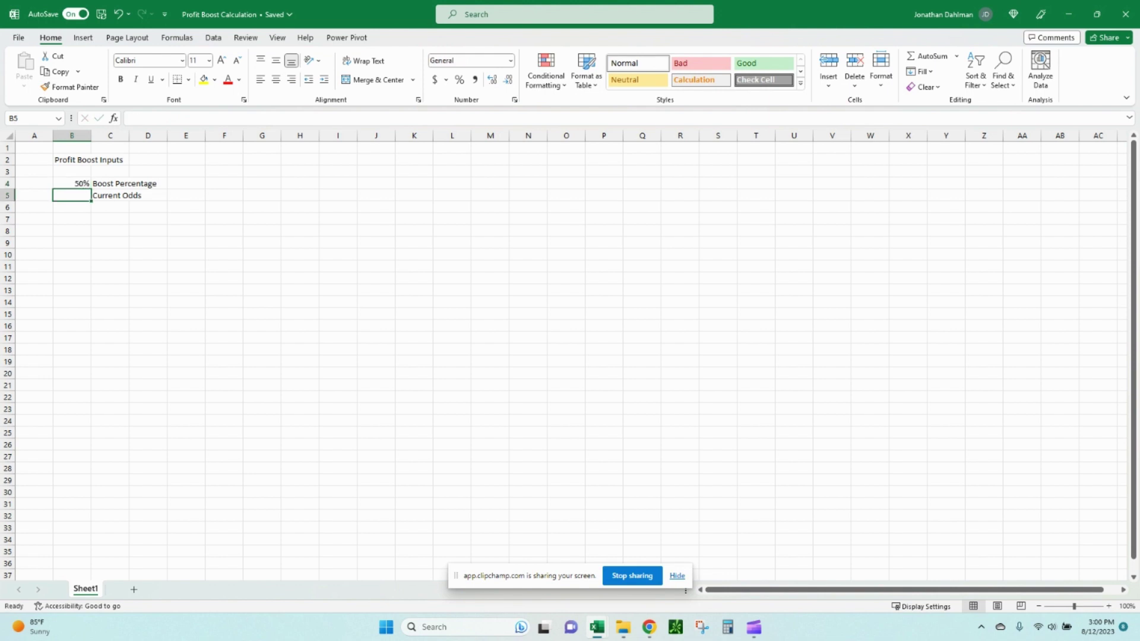
pyautogui.write('180')
pyautogui.press('Return')
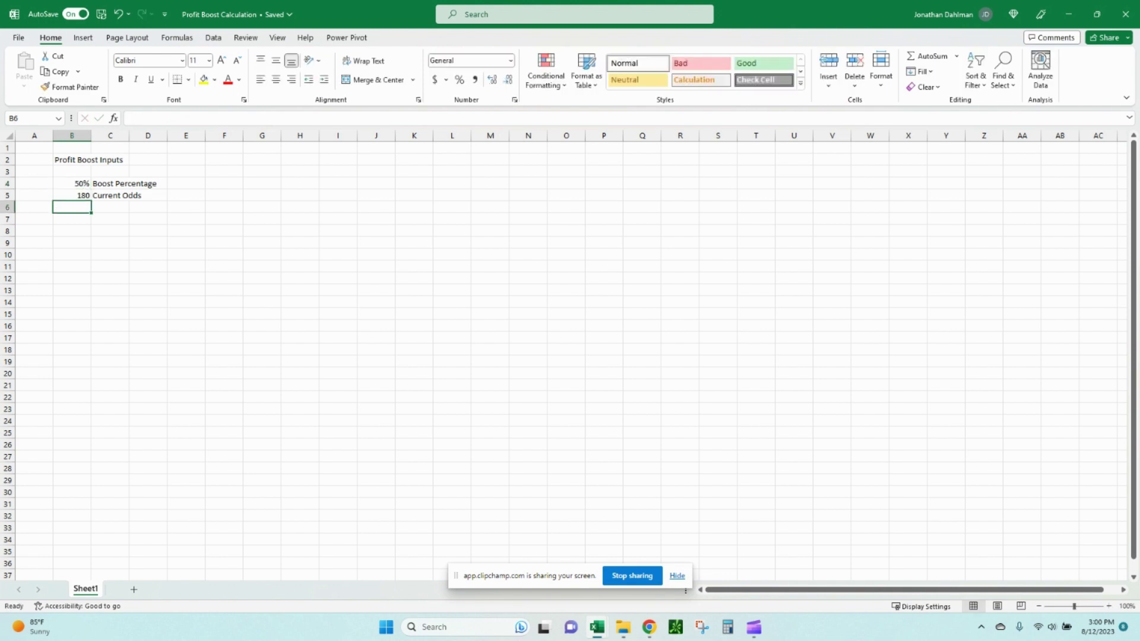
# - Apply the custom number format +0;-0 to the current odds in cell B5
pyautogui.press('Up')
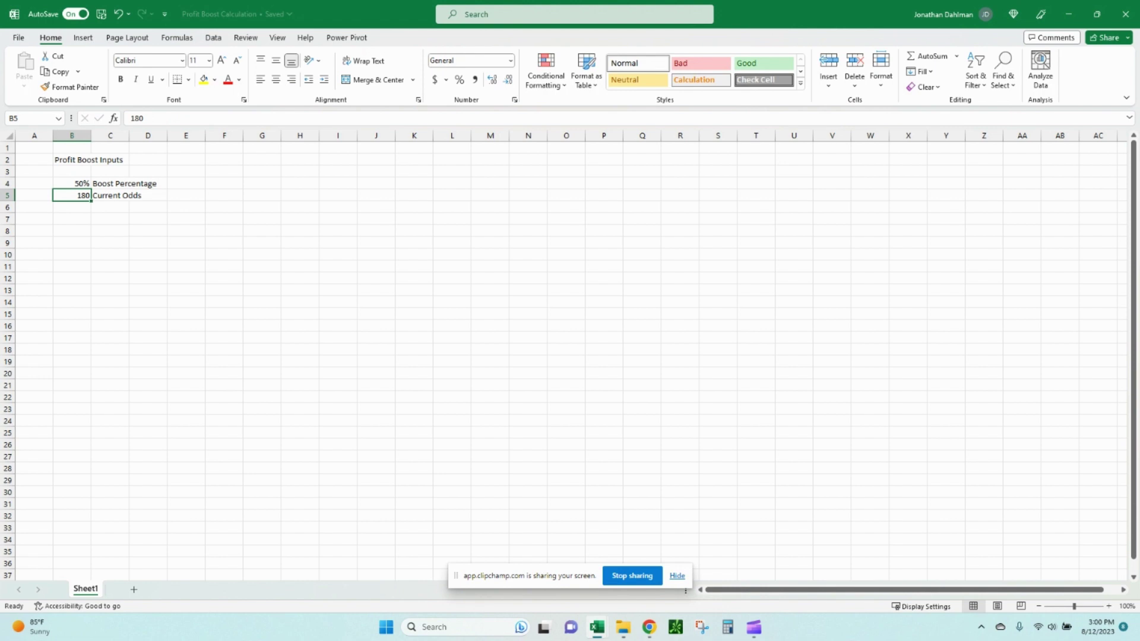
pyautogui.hotkey('ctrl', '1')
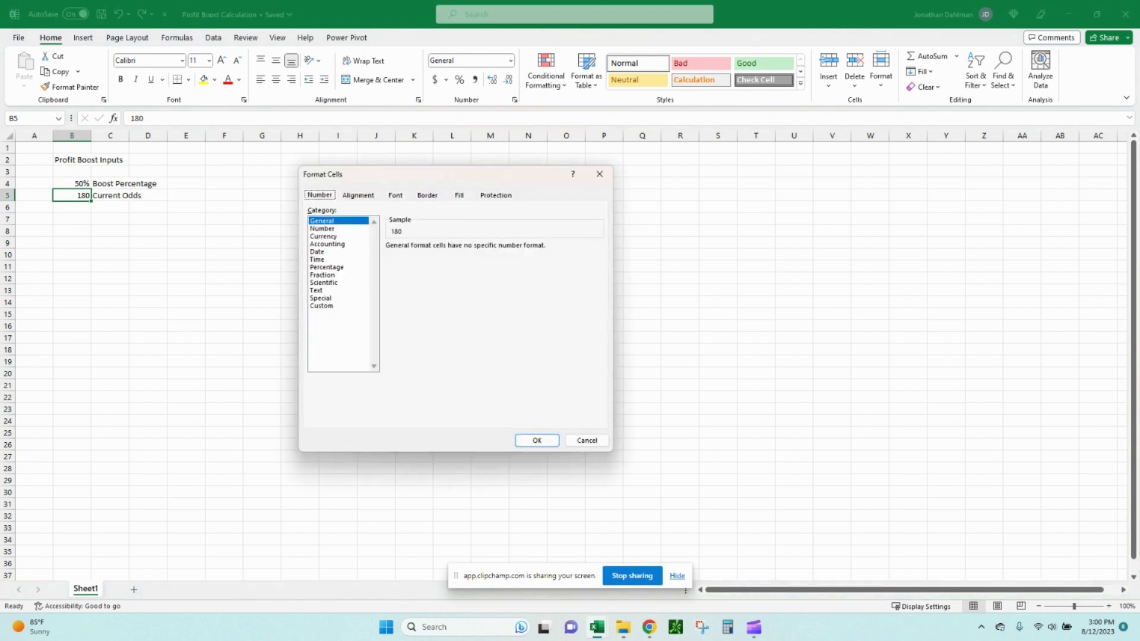
pyautogui.click(321, 306)
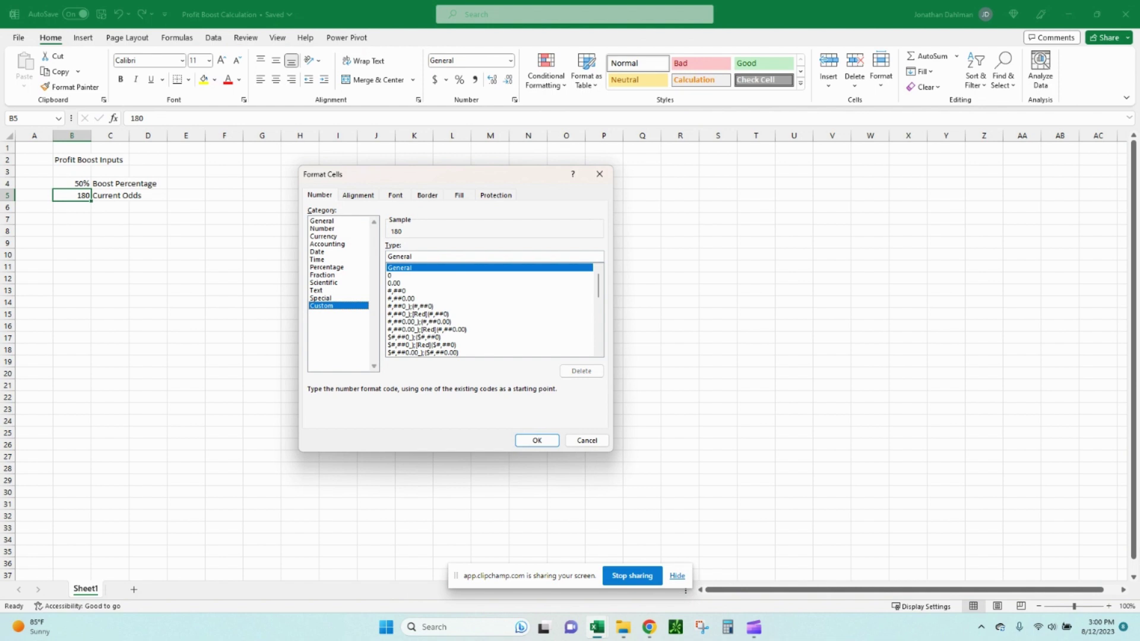
pyautogui.click(389, 275)
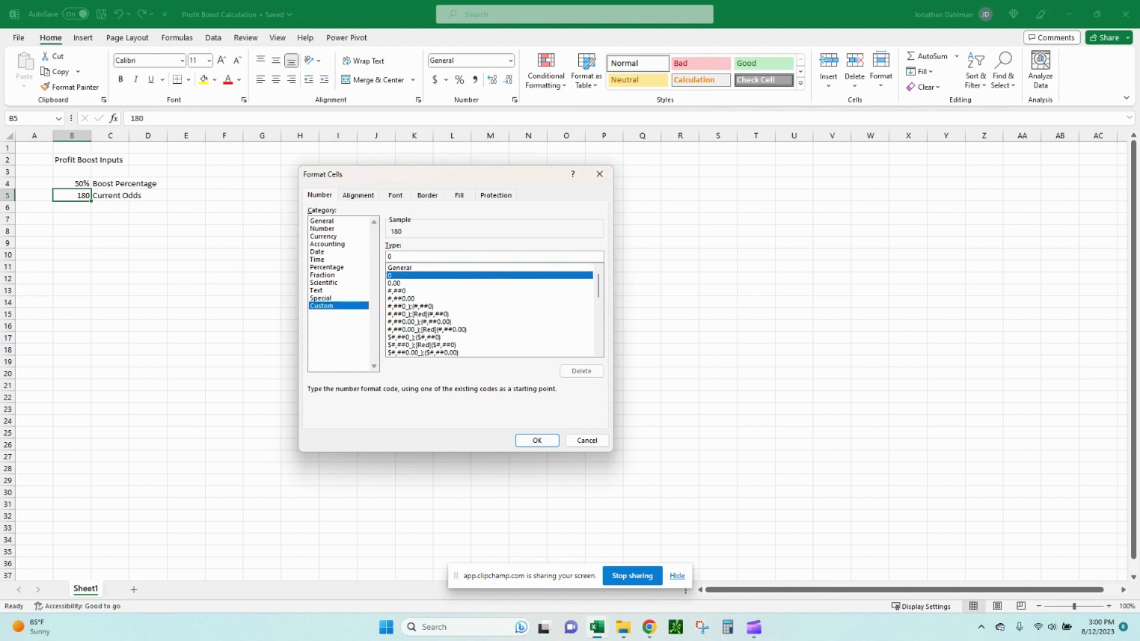
pyautogui.click(388, 256)
pyautogui.write('+0;-')
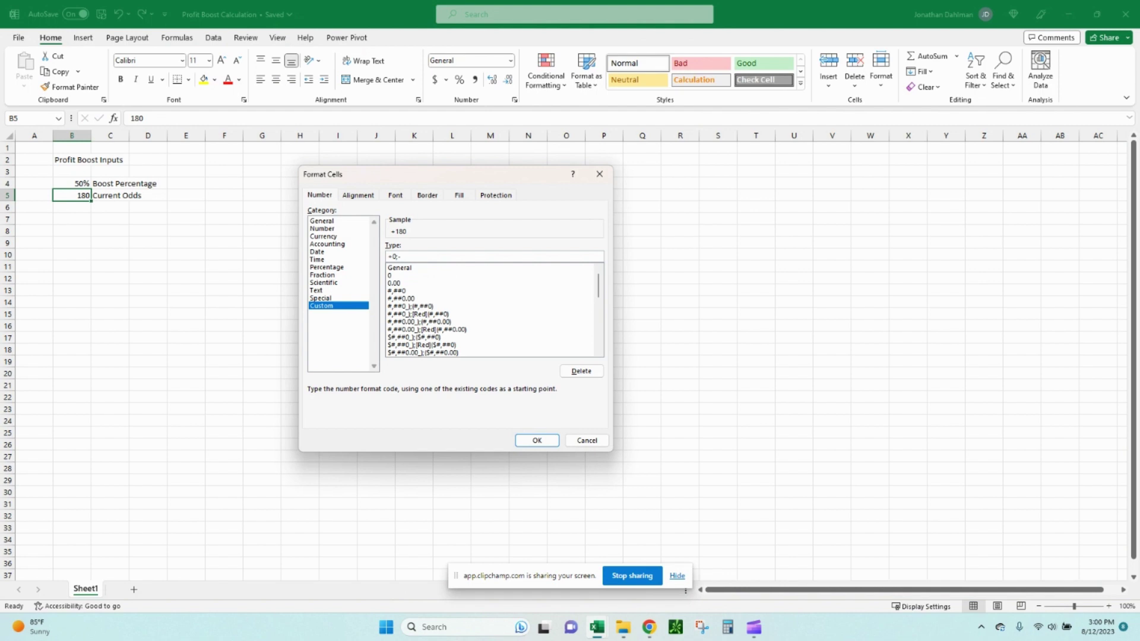
pyautogui.write('0')
pyautogui.press('Return')
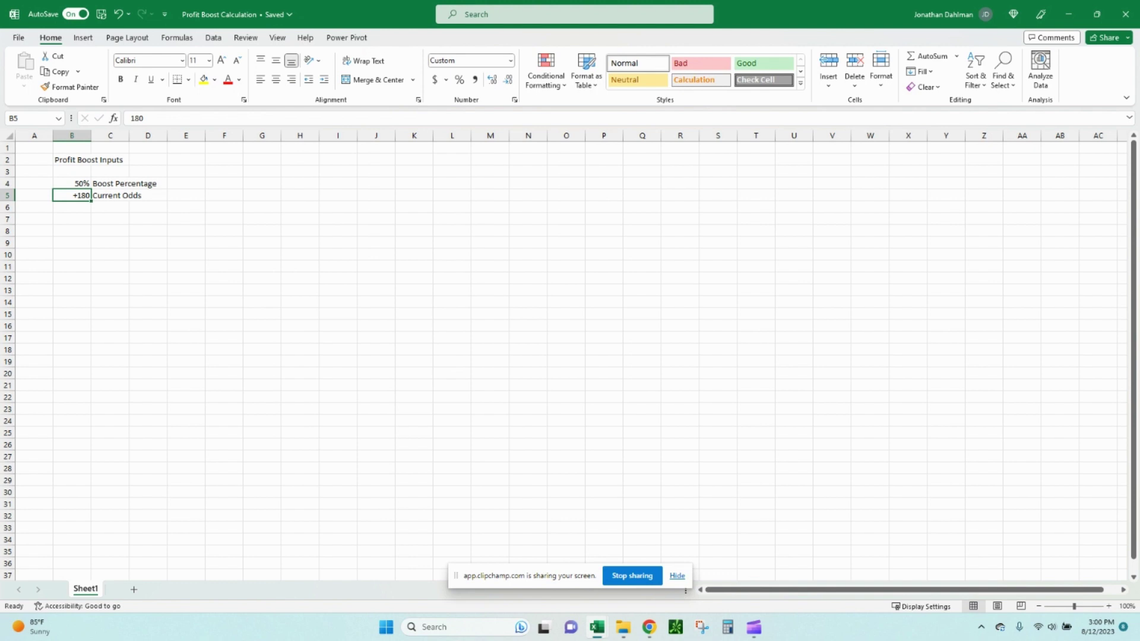
# - Test the odds format in B5 with -210, and set the current odds back to 180
pyautogui.write('-210')
pyautogui.press('Return')
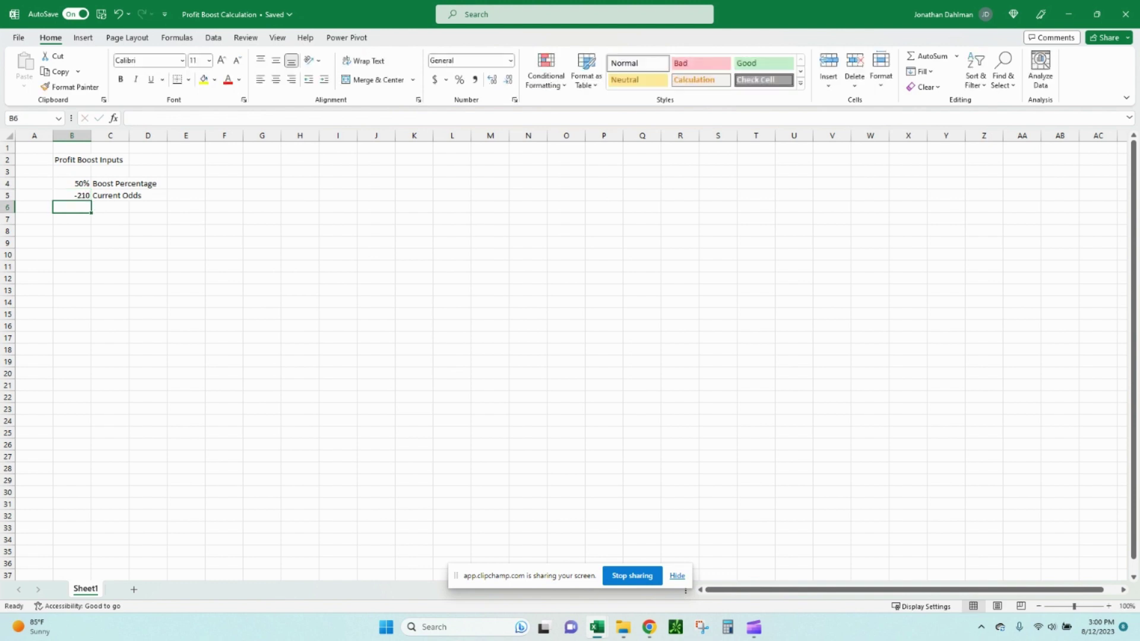
pyautogui.press('Up')
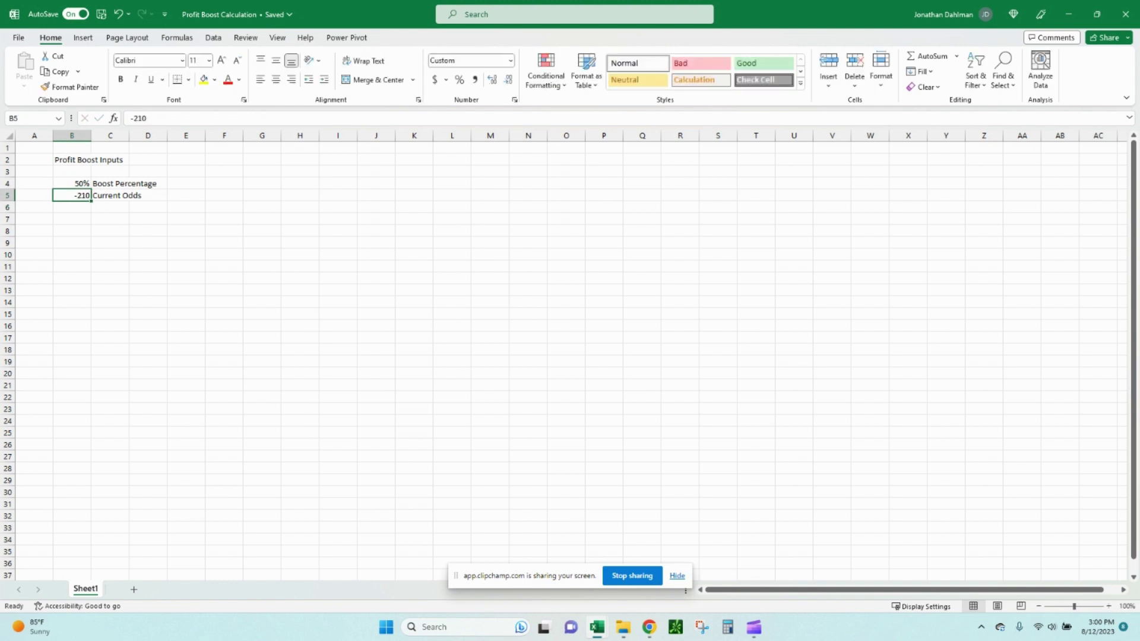
pyautogui.write('180')
pyautogui.press('Return')
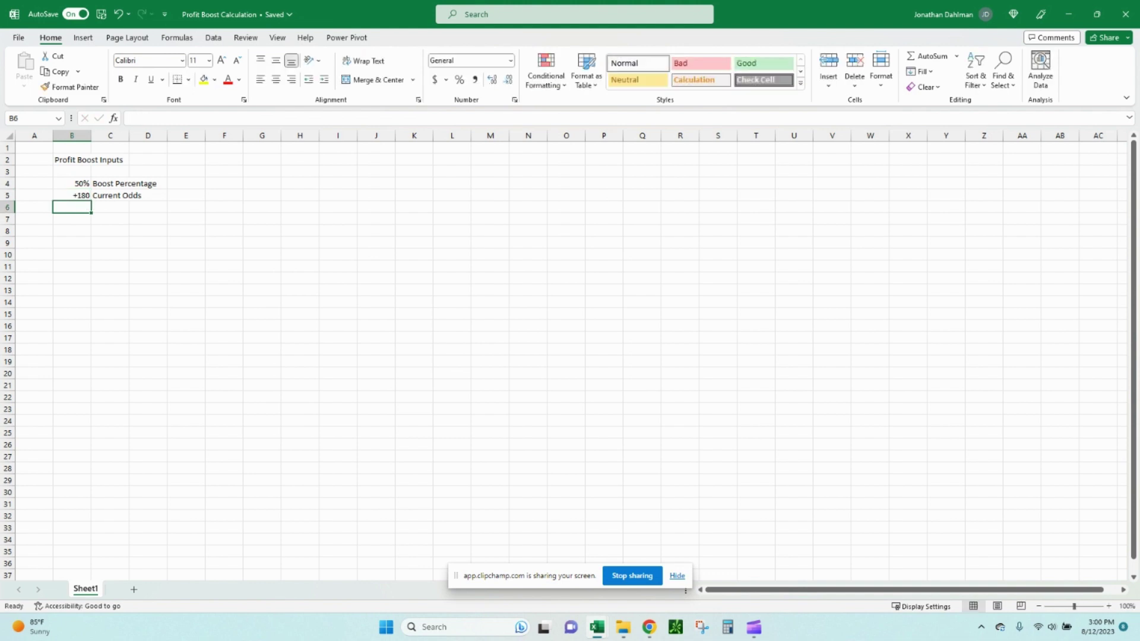
# - Enter the section heading "Boost Calculations:" in cell B7
pyautogui.press('Return')
pyautogui.press('Return')
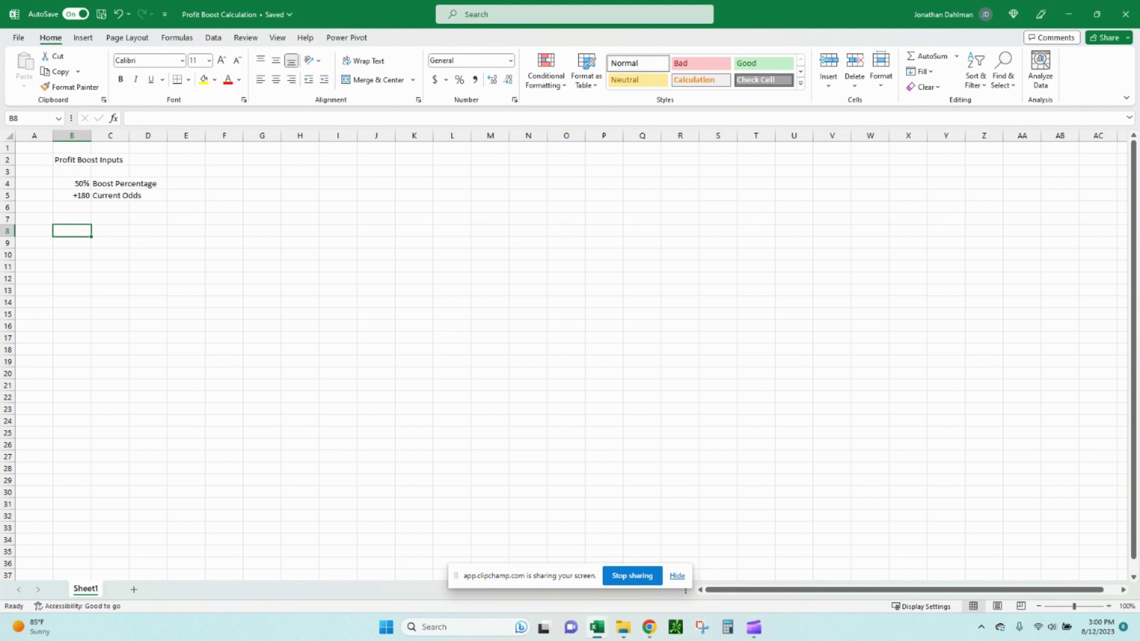
pyautogui.press('Up')
pyautogui.write('Boost C')
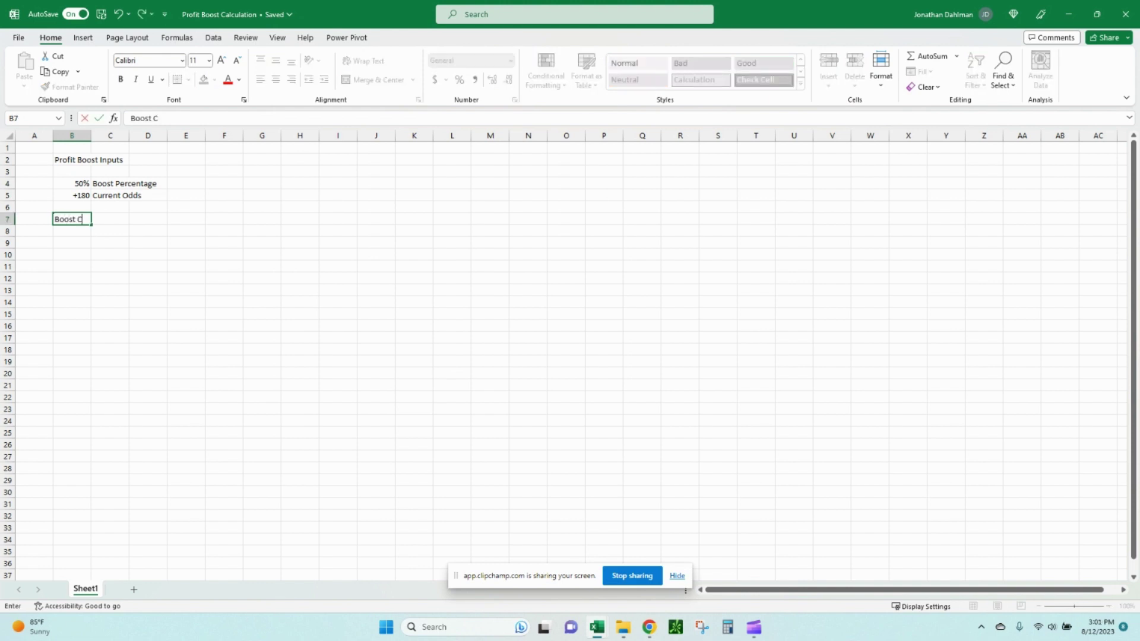
pyautogui.write('alculations:')
pyautogui.press('Return')
# - Enter the label "Current odds convert to decimal odds" in cell C8
pyautogui.press('Right')
pyautogui.write('C')
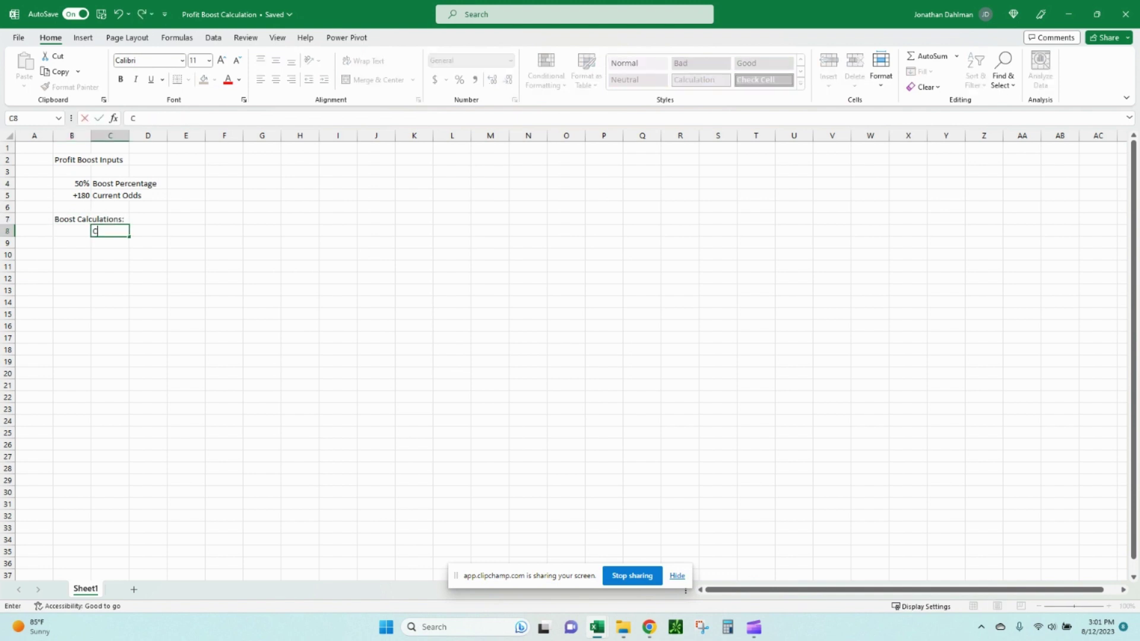
pyautogui.write('urrent odds convert to d')
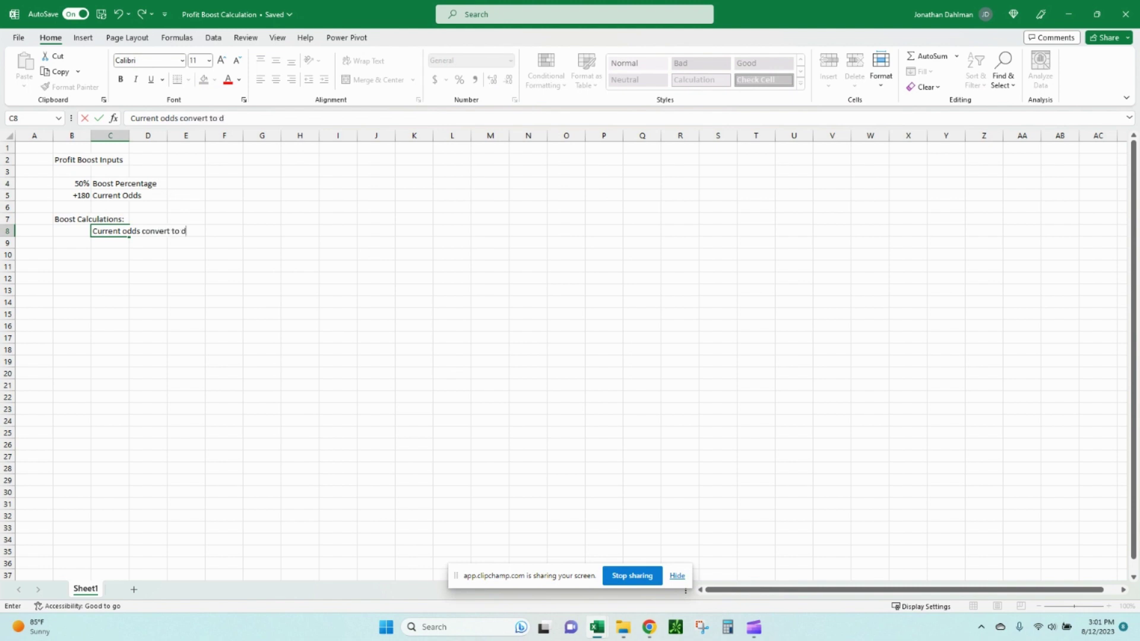
pyautogui.write('ecimal odds')
pyautogui.press('Return')
# - Convert the current odds to decimal odds in B8 with the formula =IF(B5<0,1-100/B5,1+B5/100)
pyautogui.click(71, 231)
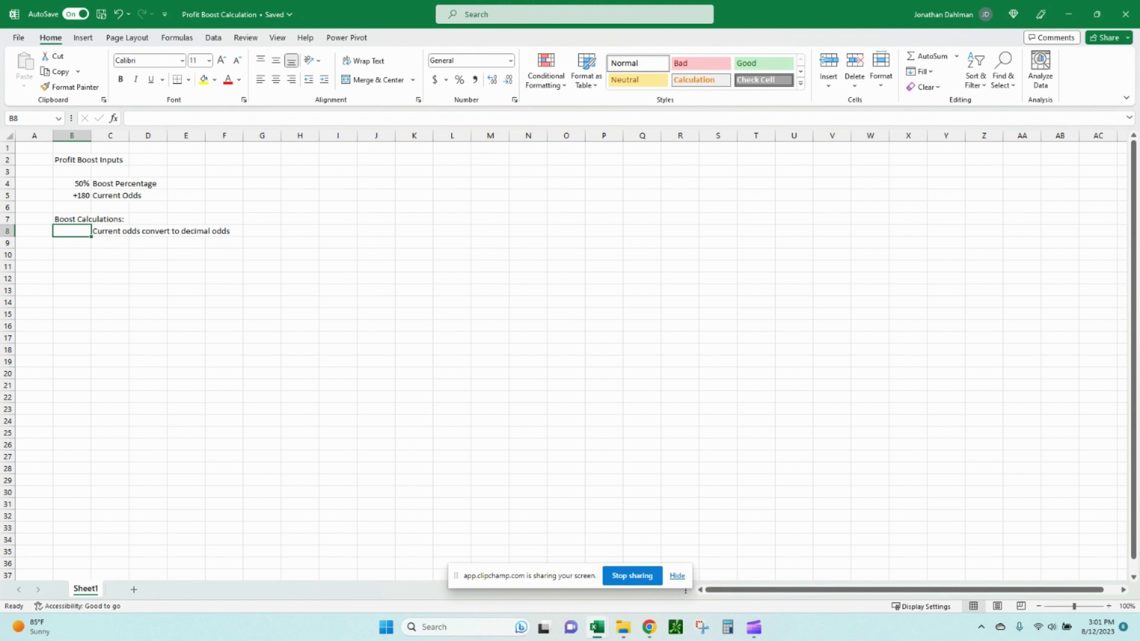
pyautogui.write('=IF(')
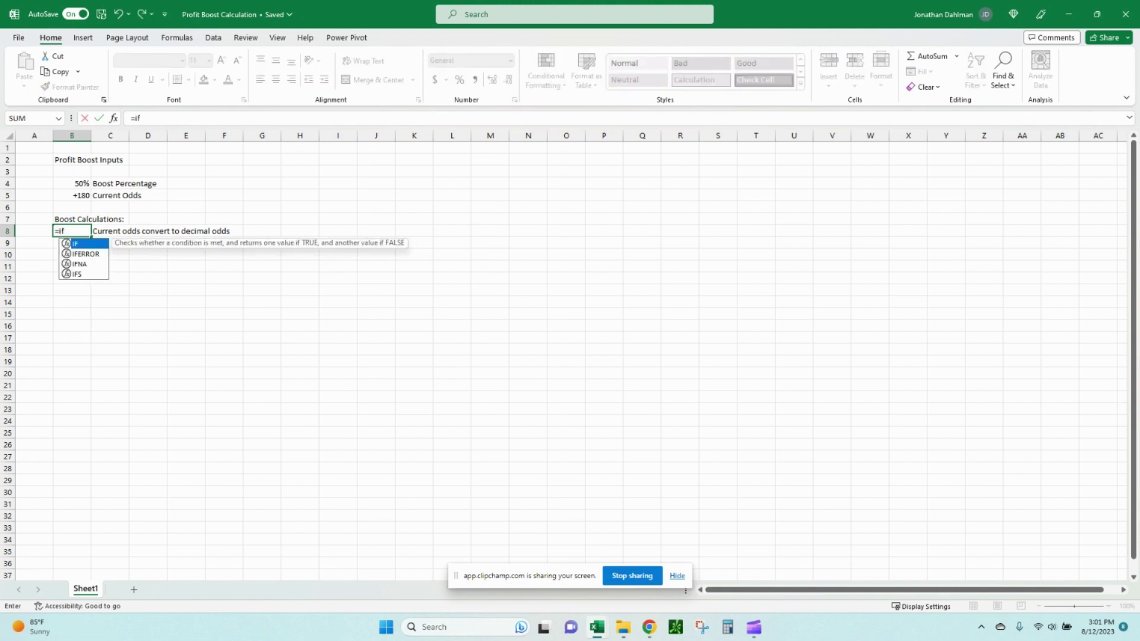
pyautogui.write('B')
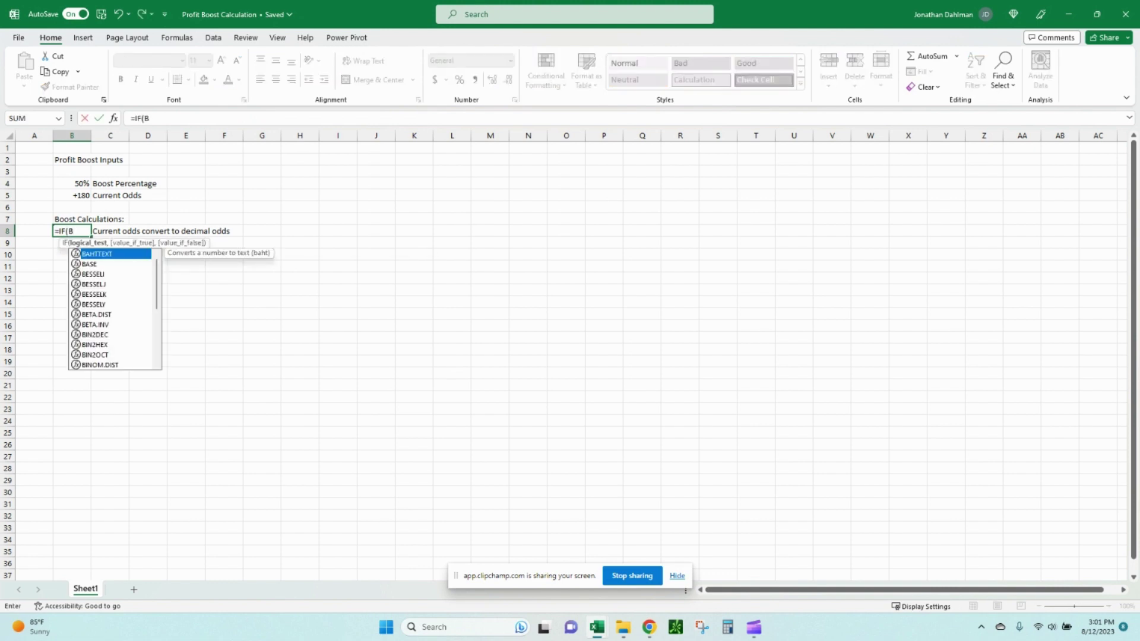
pyautogui.write('5<0')
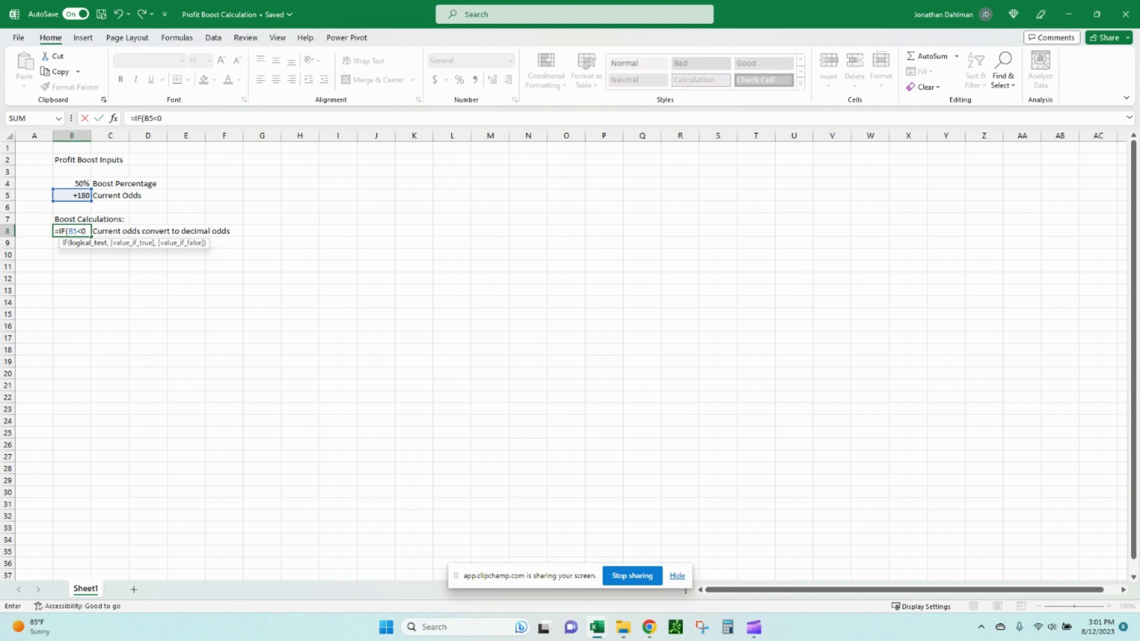
pyautogui.write(',1-100/')
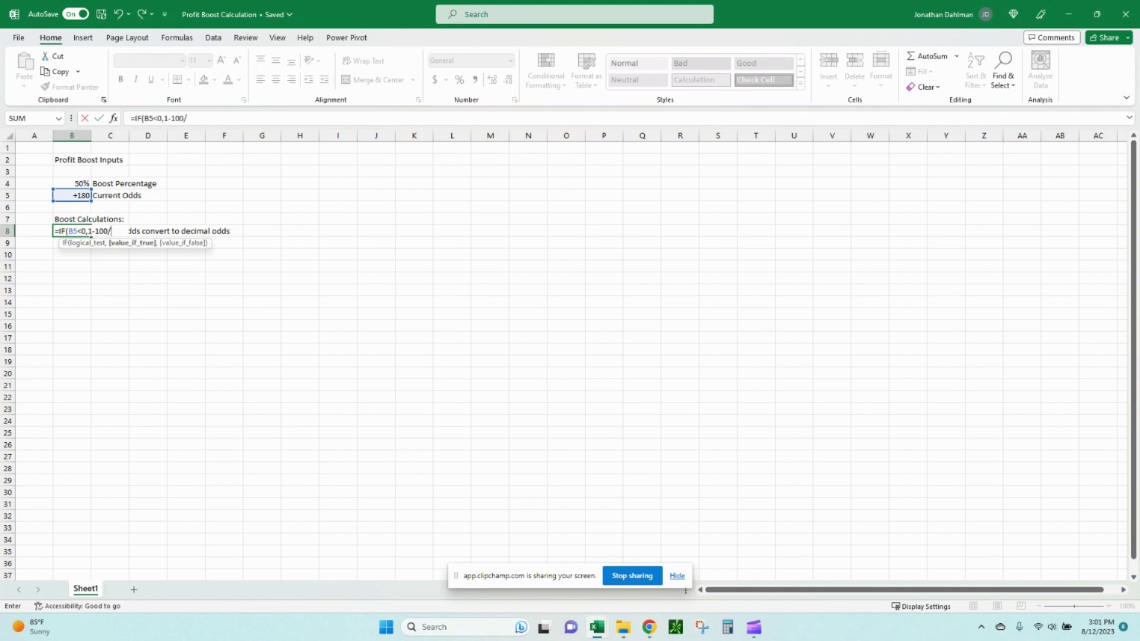
pyautogui.write('B5')
pyautogui.write(',1+')
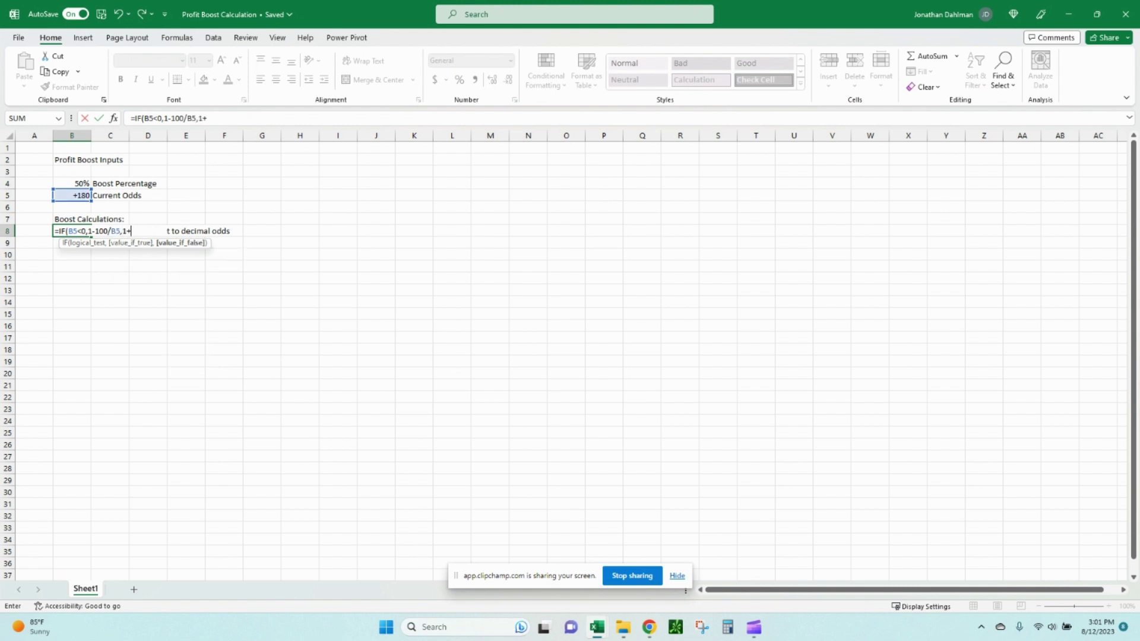
pyautogui.write('B5/100)')
pyautogui.press('Return')
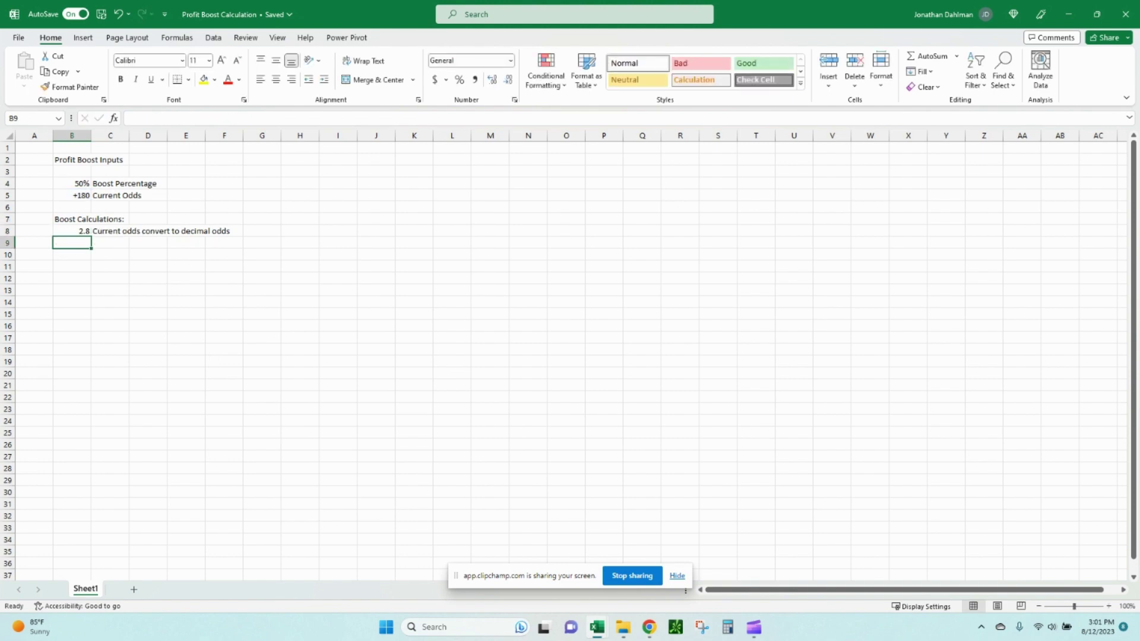
# - Format the decimal odds in cell B8 as a number with two decimal places
pyautogui.press('Up')
pyautogui.hotkey('ctrl', 'shift', '1')
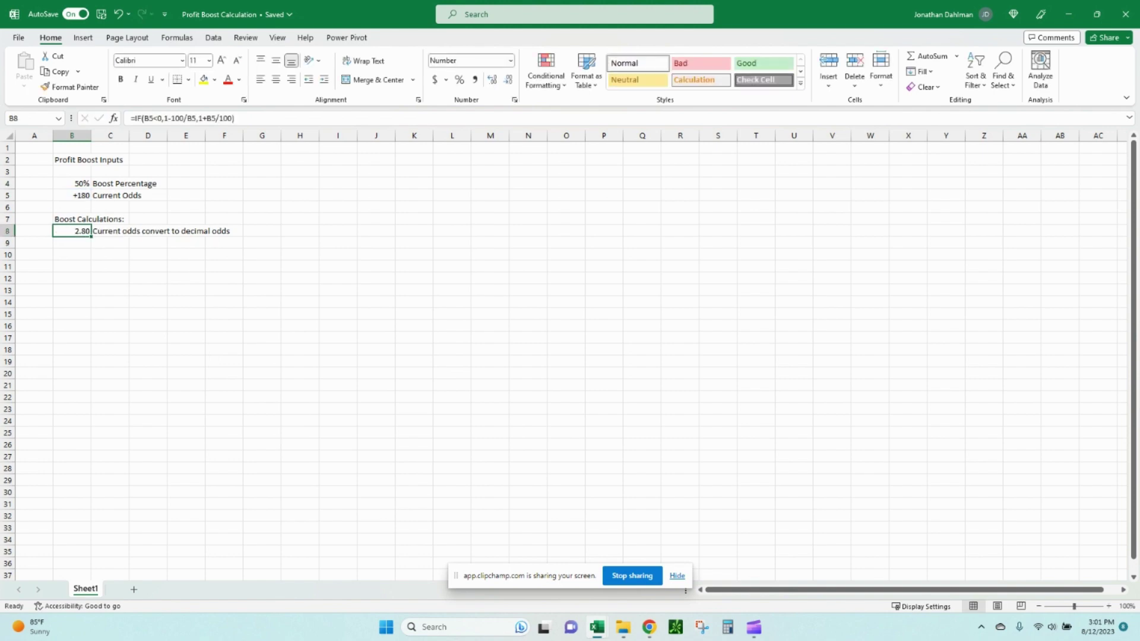
pyautogui.press('Down')
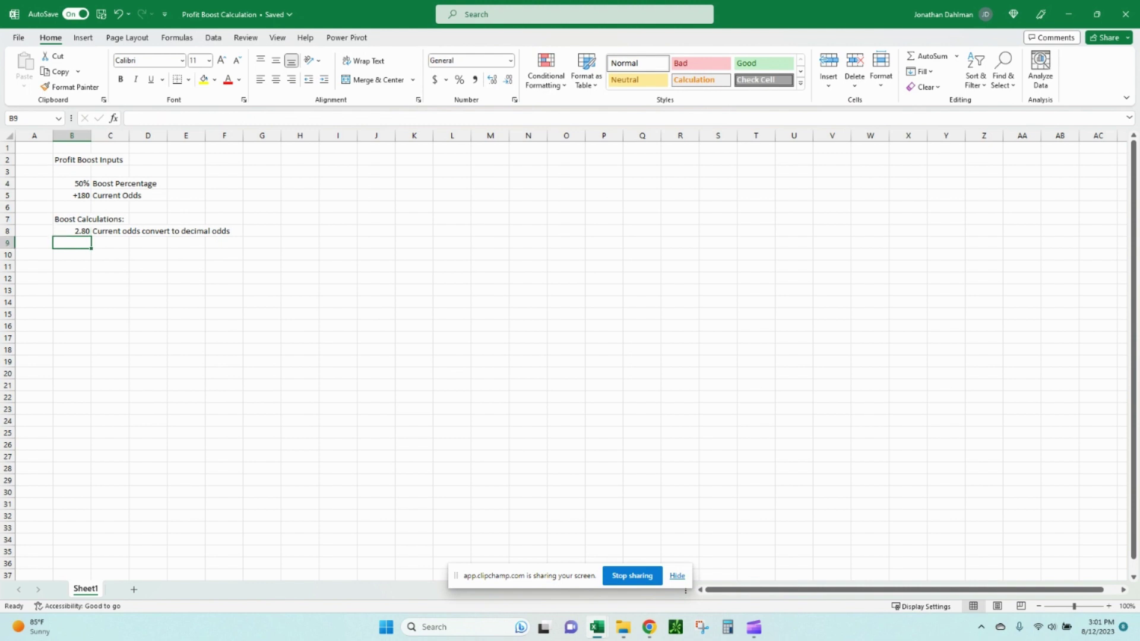
# - Enter the label "Subtract 1" in cell C9
pyautogui.press('Right')
pyautogui.write('Sub')
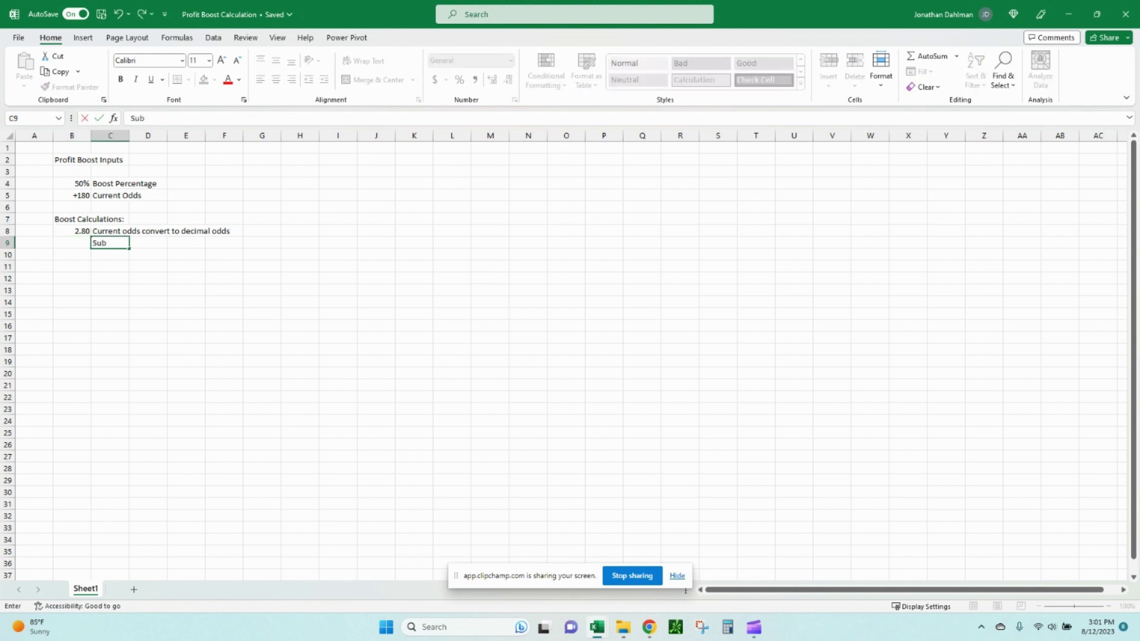
pyautogui.write('rtract 1')
pyautogui.press('Return')
# - Calculate the decimal odds minus one in cell B9 with the formula +B8-1
pyautogui.press('Up')
pyautogui.press('Left')
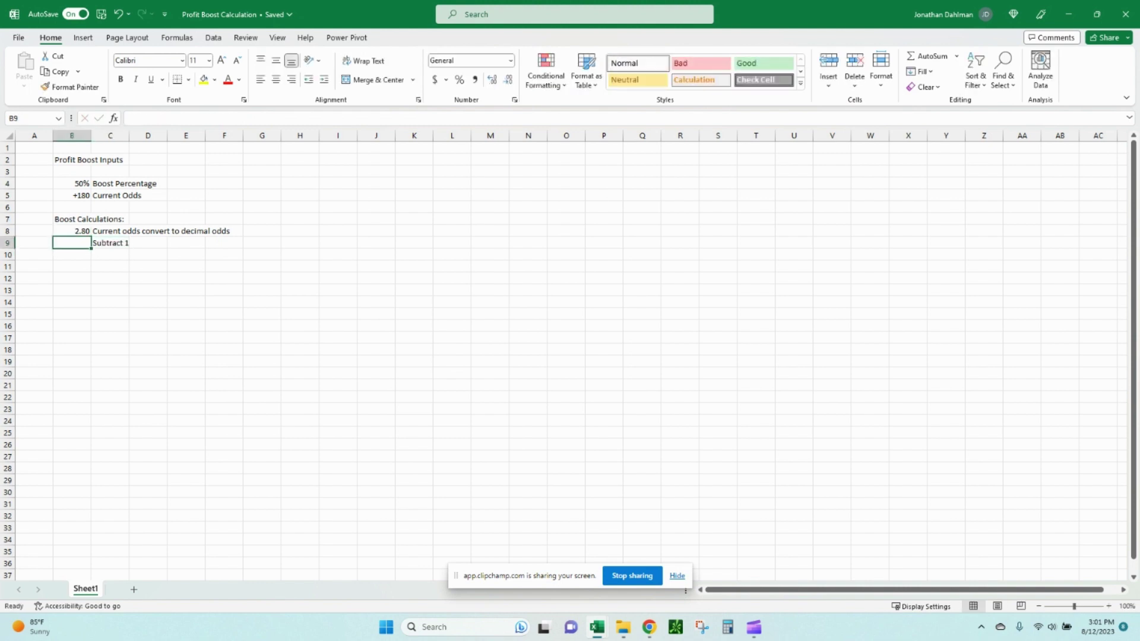
pyautogui.write('+')
pyautogui.press('Up')
pyautogui.write('-1')
pyautogui.press('Return')
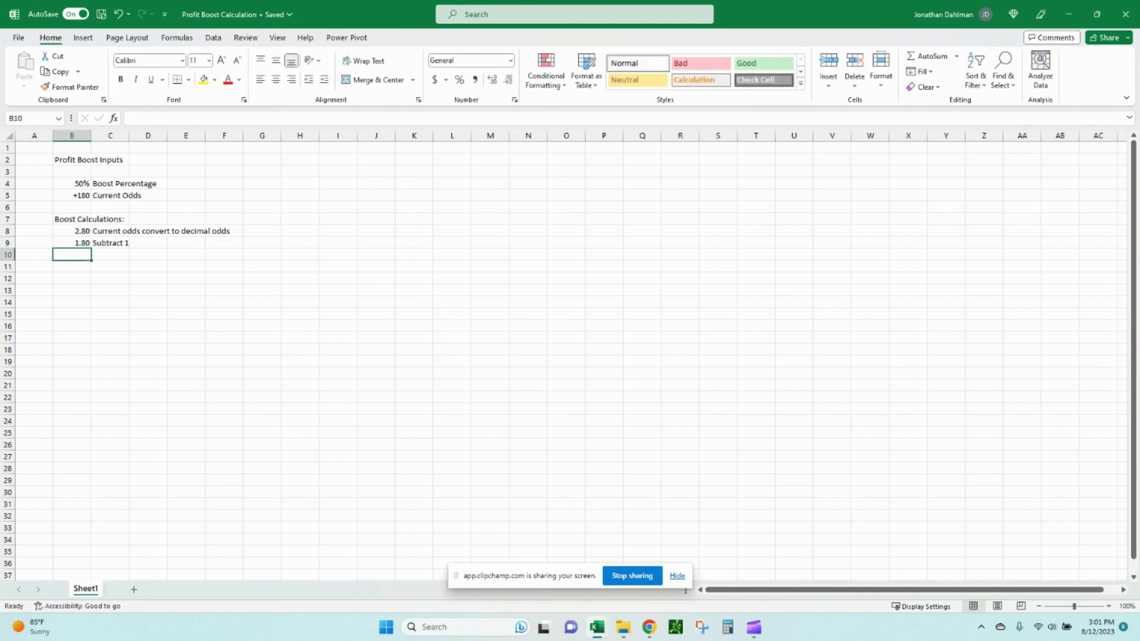
# - Enter the label "Apply boost percentage" in cell C10
pyautogui.press('Right')
pyautogui.write('Apply boo')
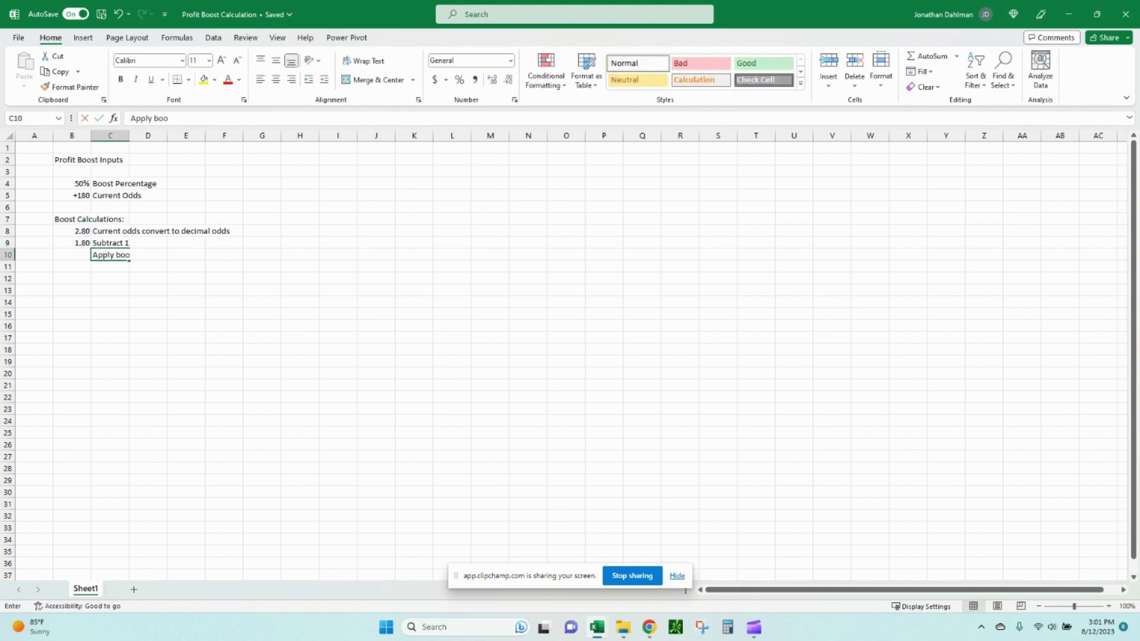
pyautogui.write('st percentage')
pyautogui.press('Return')
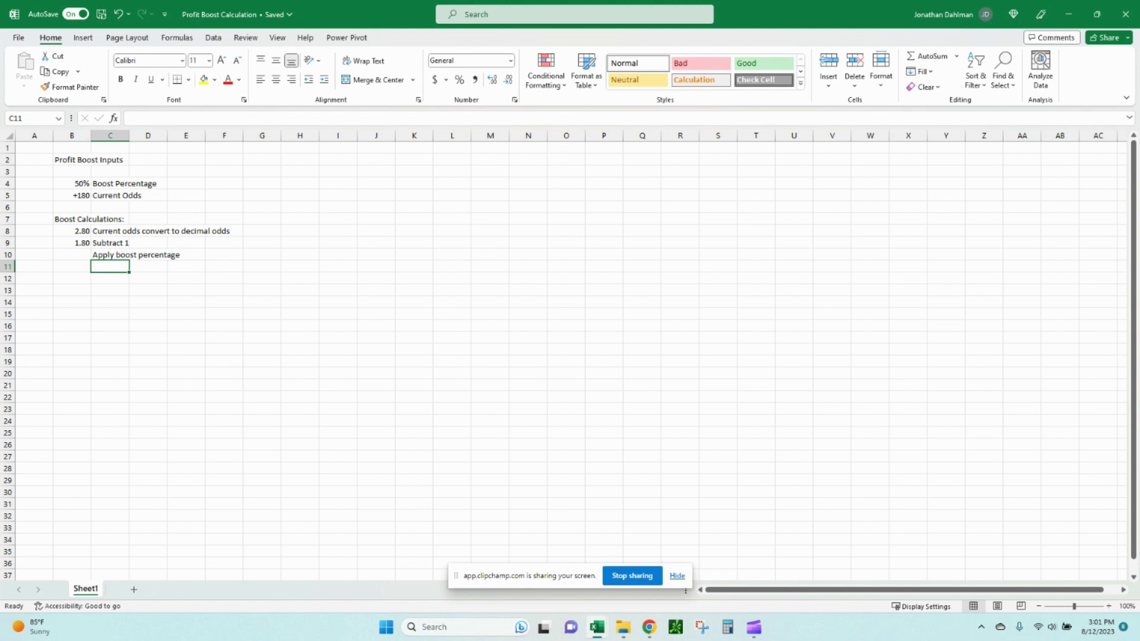
# - Calculate the boost value in cell B10 by multiplying the reduced odds by the boost percentage with +B9*B4
pyautogui.press('Up')
pyautogui.press('Left')
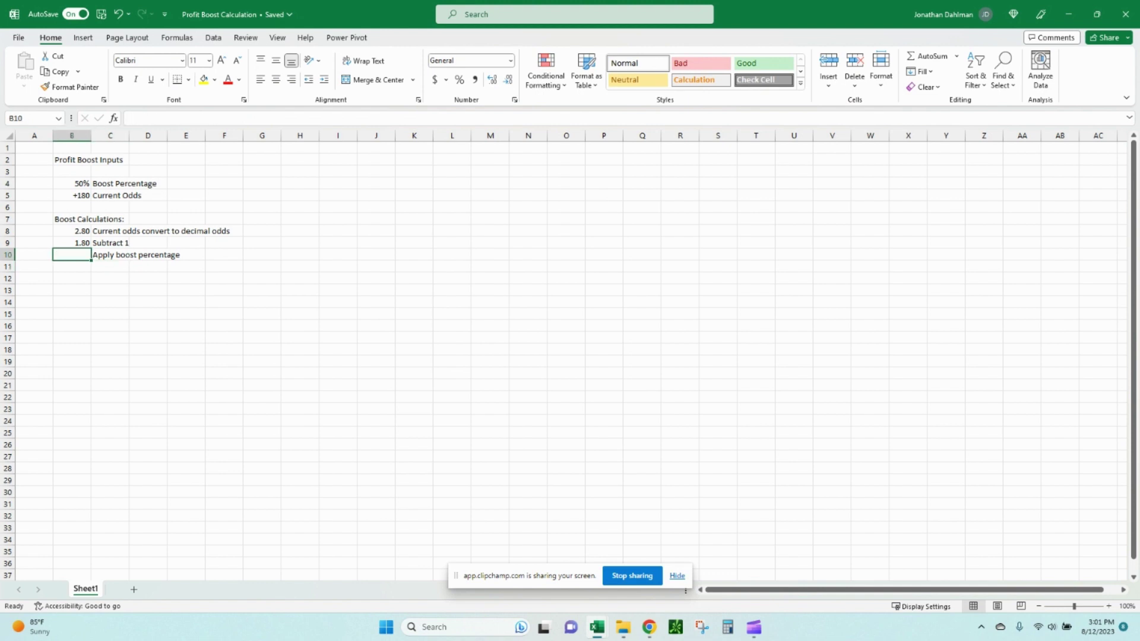
pyautogui.write('+')
pyautogui.press('Up')
pyautogui.write('*')
pyautogui.press('Up')
pyautogui.press('Up')
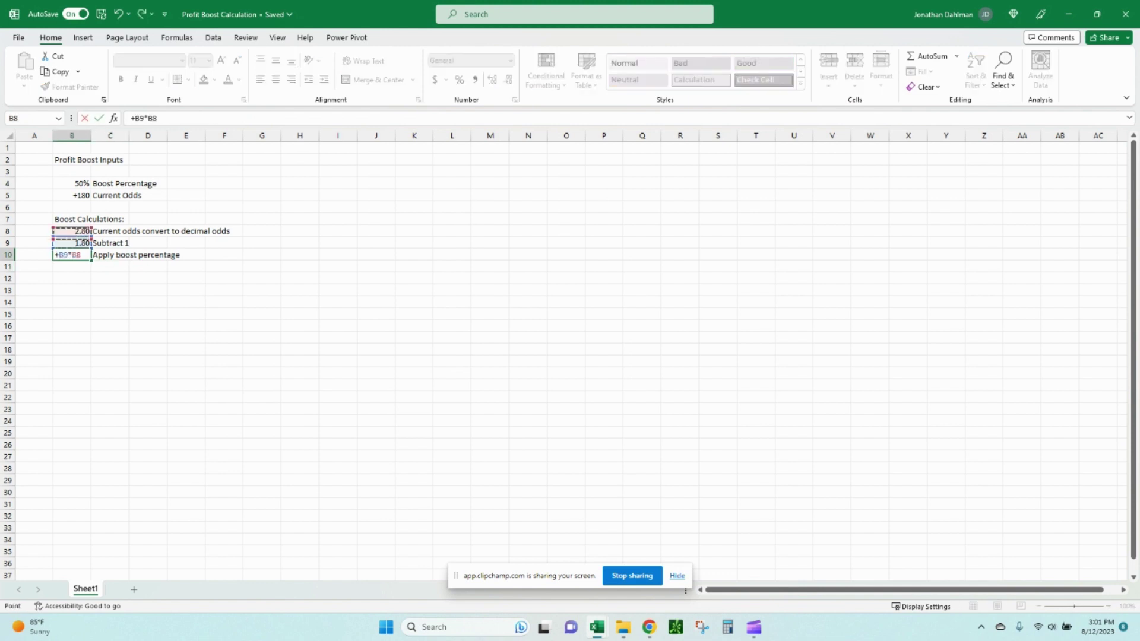
pyautogui.press('Up')
pyautogui.press('Up')
pyautogui.press('Up')
pyautogui.press('Up')
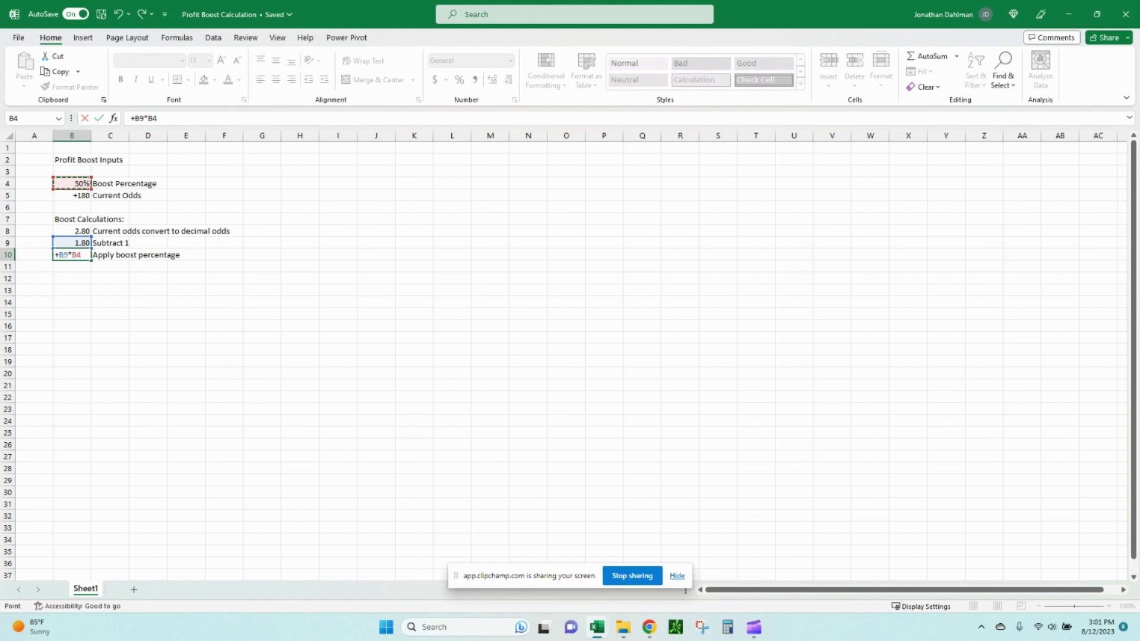
pyautogui.press('Return')
pyautogui.press('Up')
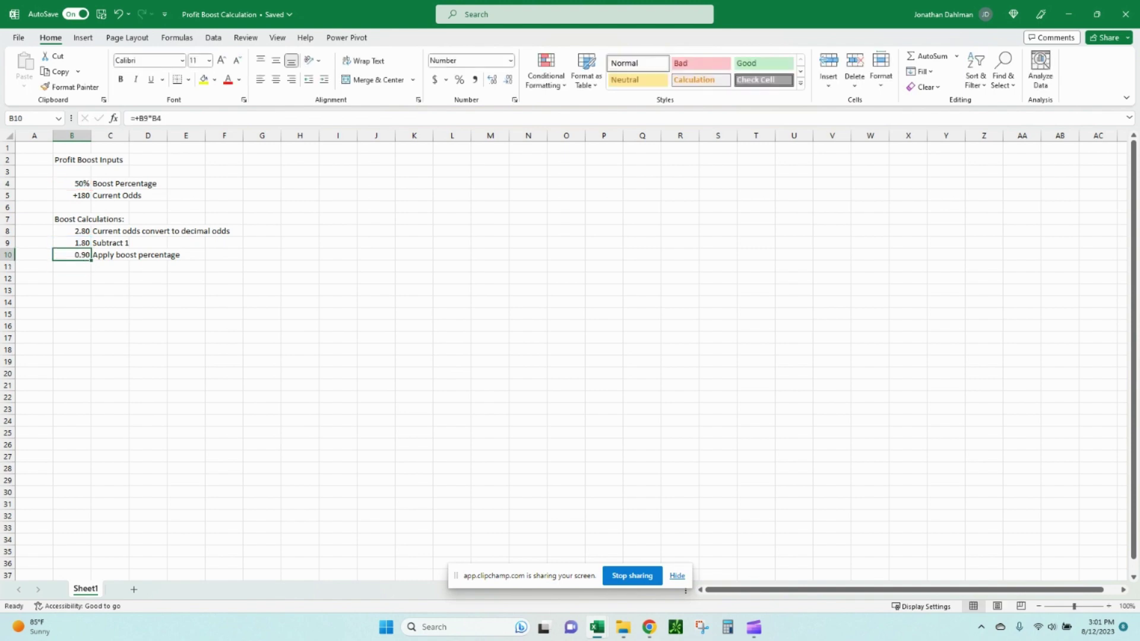
# - Enter the label "Add boost value to original decimal odds" in cell C11
pyautogui.press('Down')
pyautogui.press('Right')
pyautogui.write('Add')
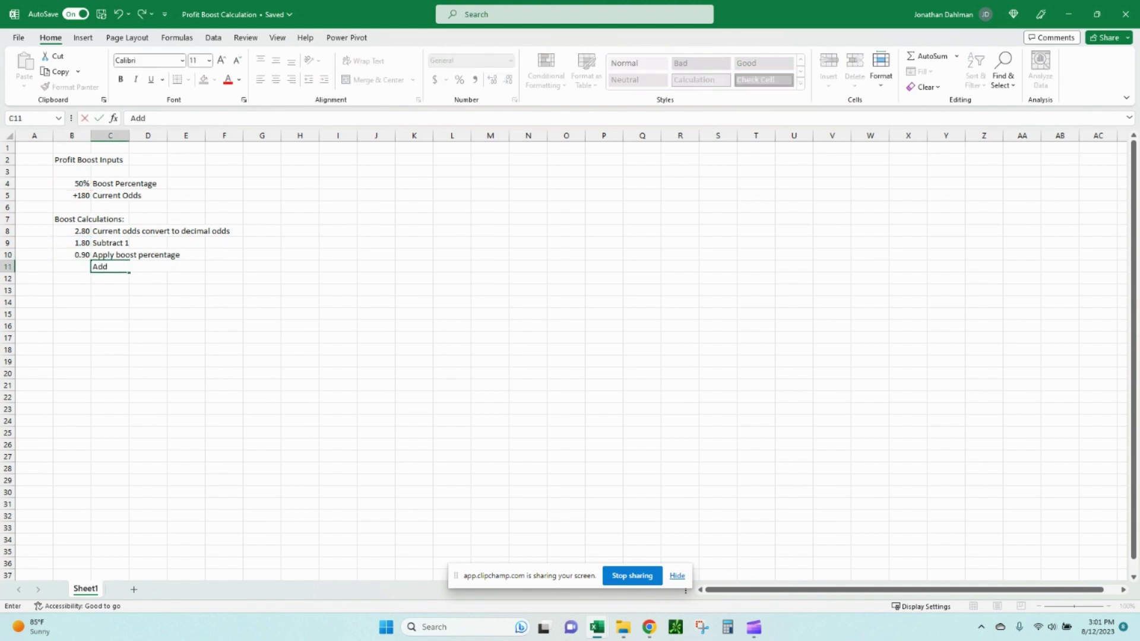
pyautogui.write(' boost value to original decim')
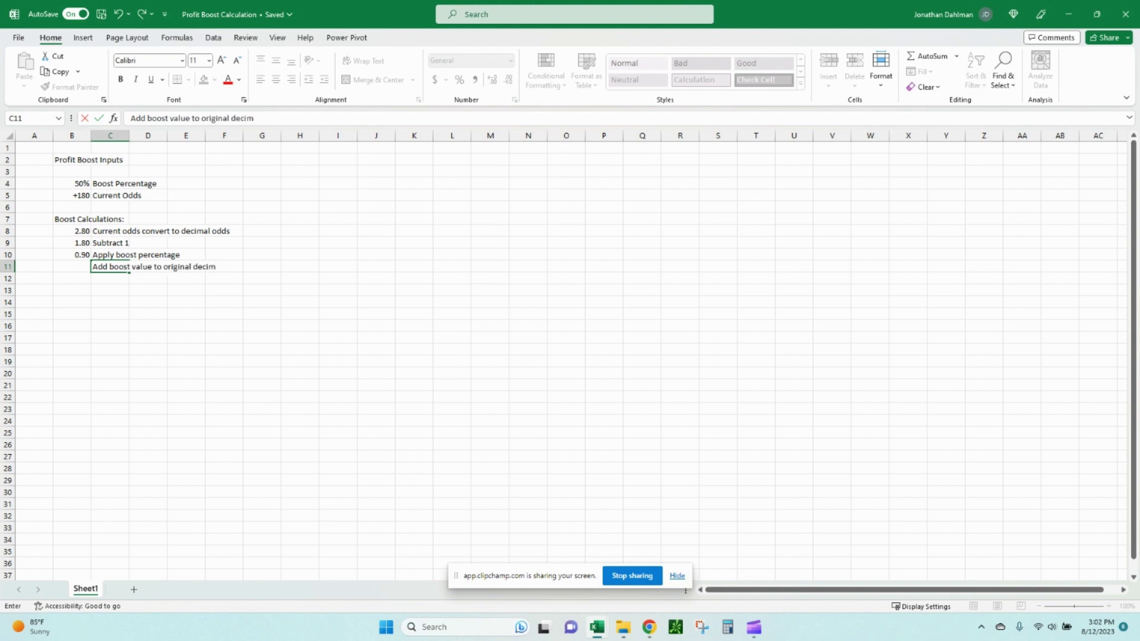
pyautogui.write('al odds')
pyautogui.press('Return')
# - Add the boost value to the original decimal odds in cell B11 with the formula +B10+B8
pyautogui.click(71, 266)
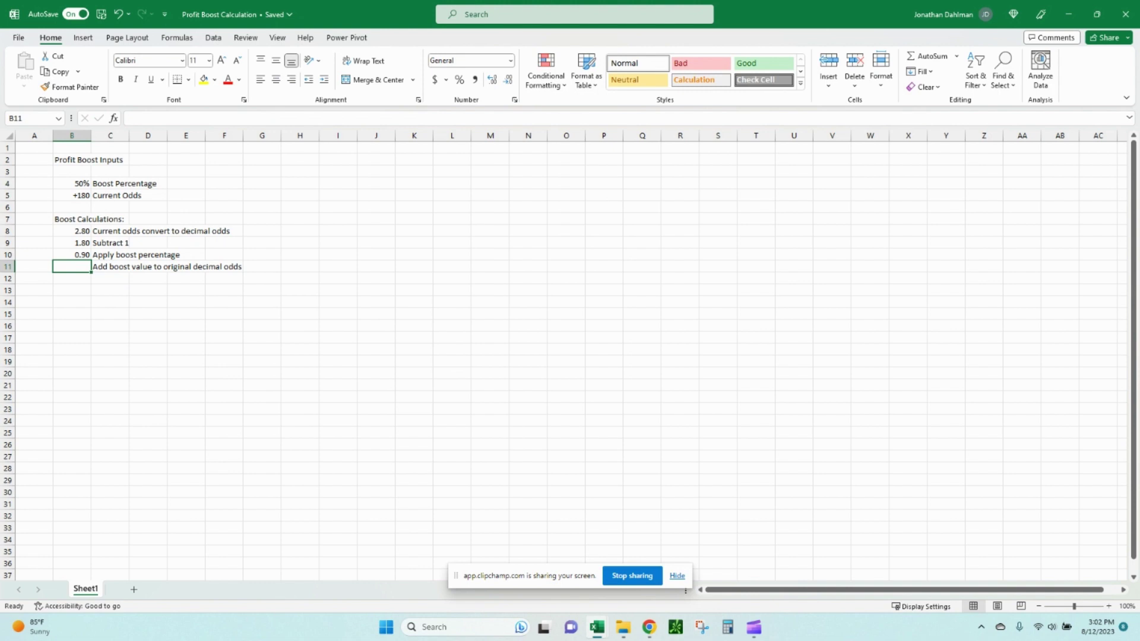
pyautogui.write('+')
pyautogui.press('Up')
pyautogui.write('+')
pyautogui.press('Up')
pyautogui.press('Up')
pyautogui.press('Up')
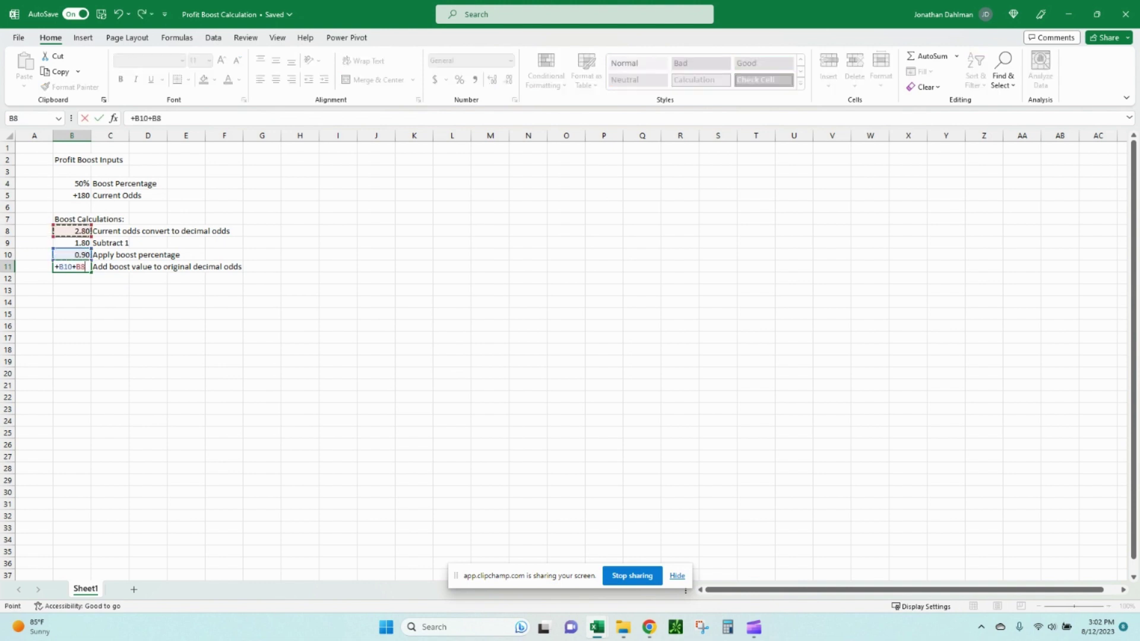
pyautogui.press('Return')
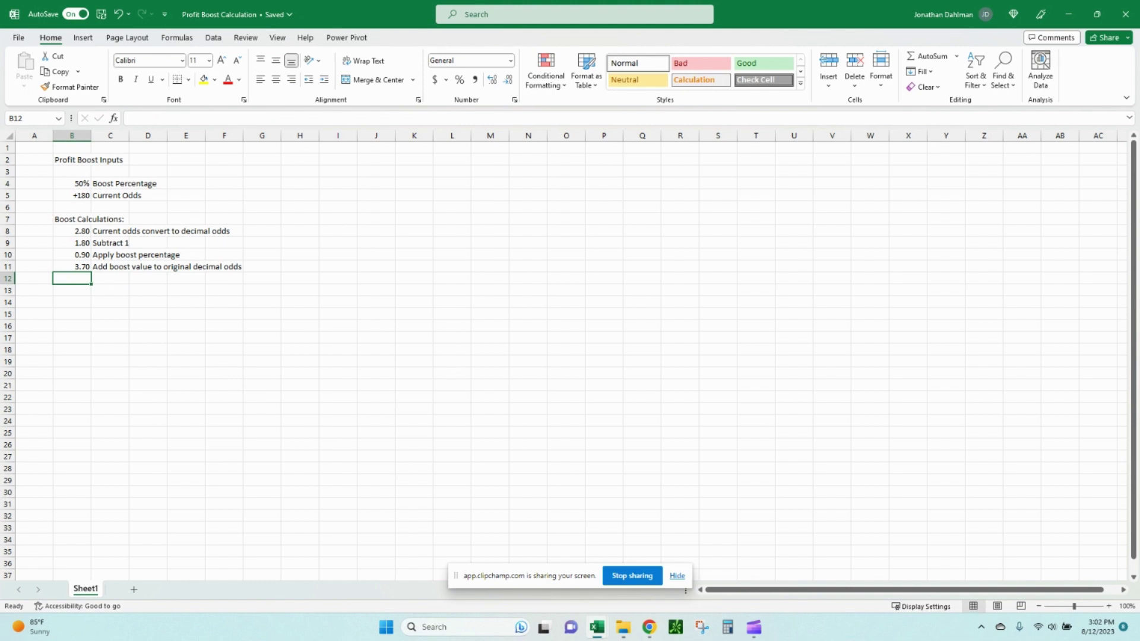
# - Enter the label "Convert decimal odds to american odds" in cell C12
pyautogui.click(110, 278)
pyautogui.write('Conver')
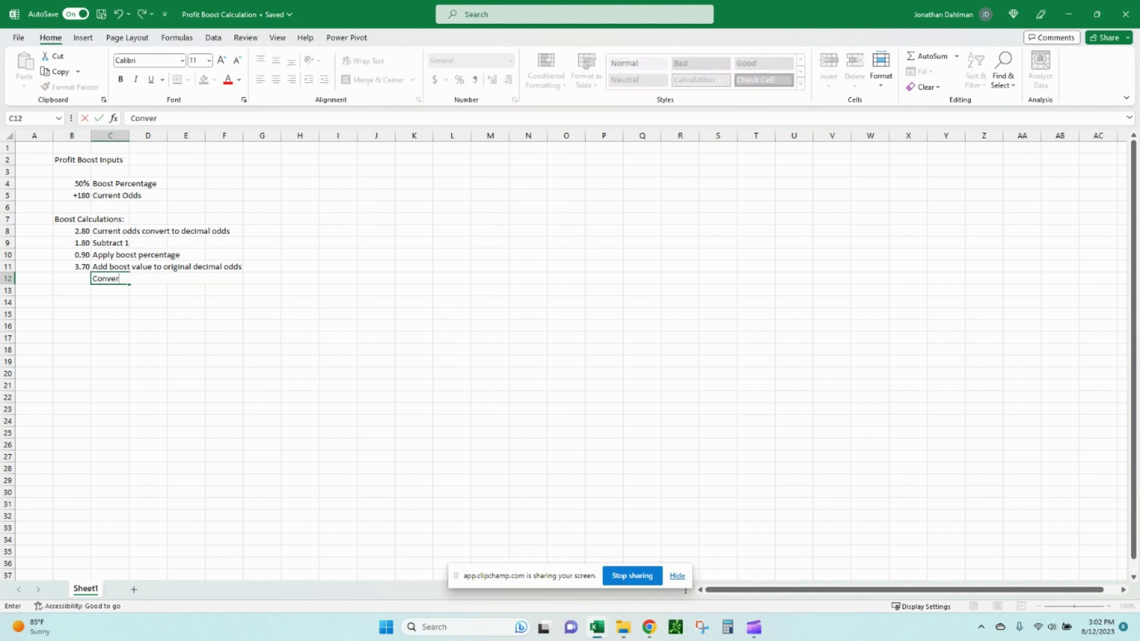
pyautogui.write('t decimal odds to american odds')
pyautogui.press('Return')
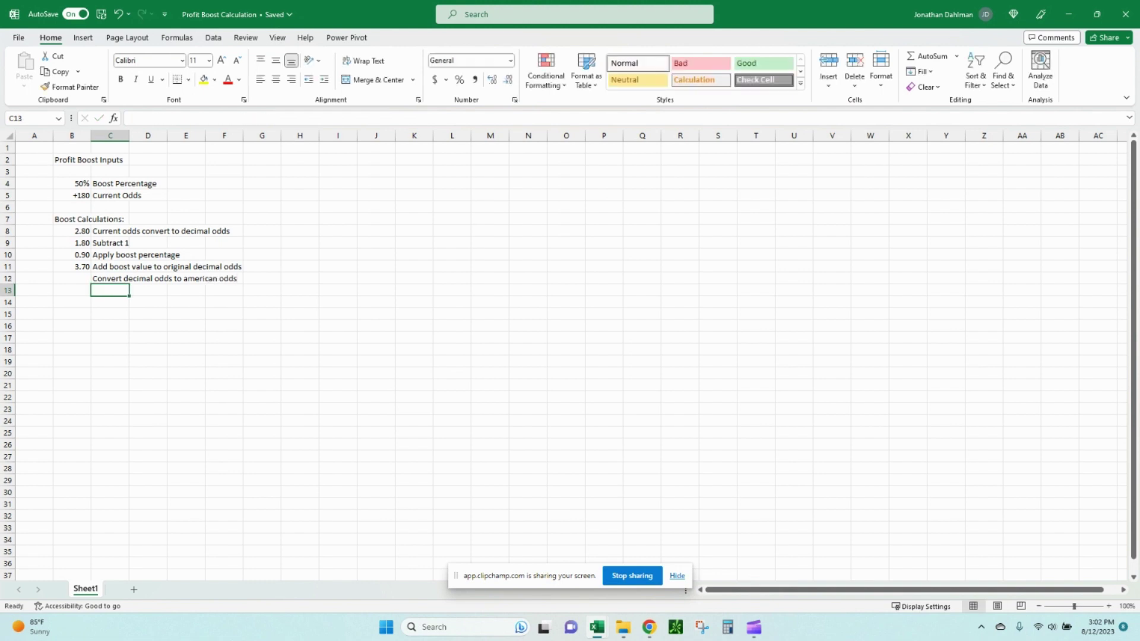
# - Convert the boosted decimal odds to American odds in cell B12 with =IF(B11<2,-100/(B11-1),(B11-1)*100)
pyautogui.click(72, 279)
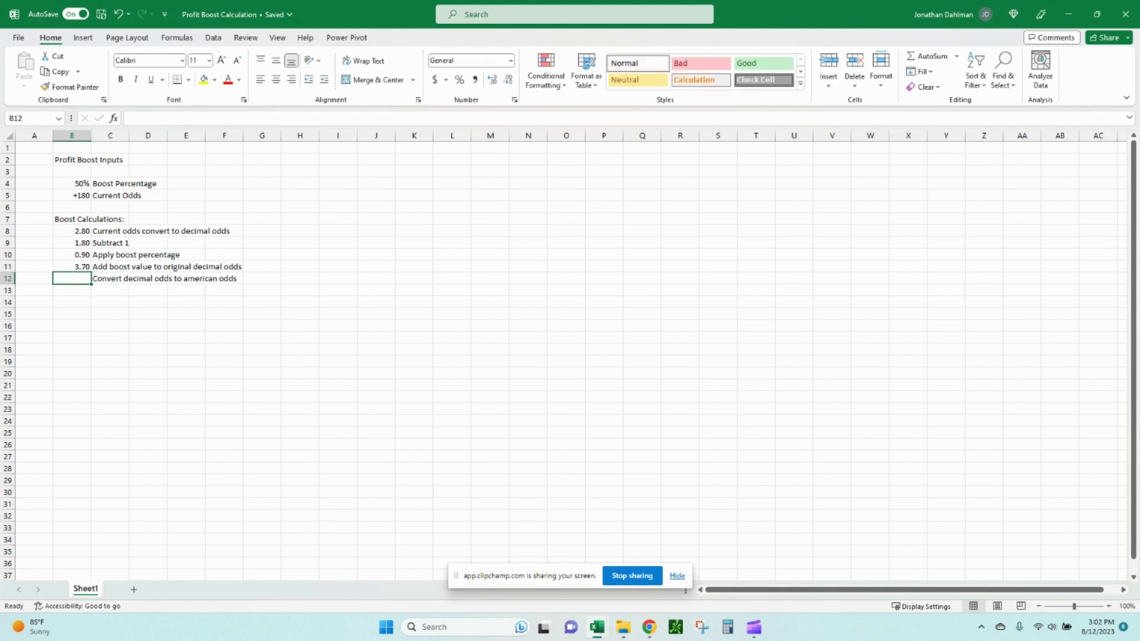
pyautogui.write('=if')
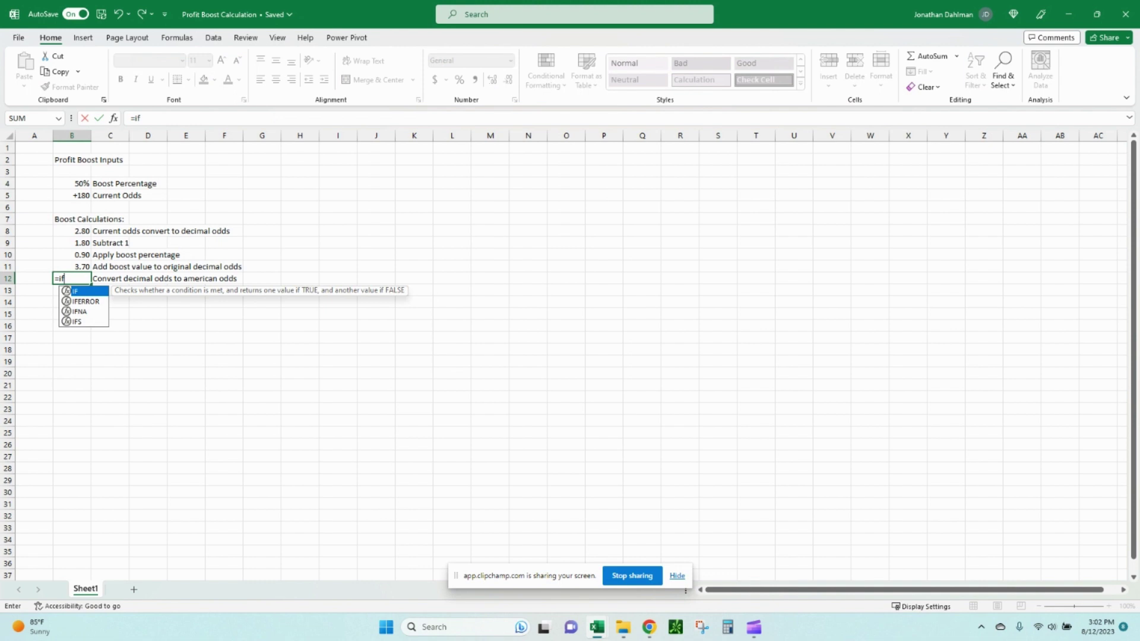
pyautogui.write('(')
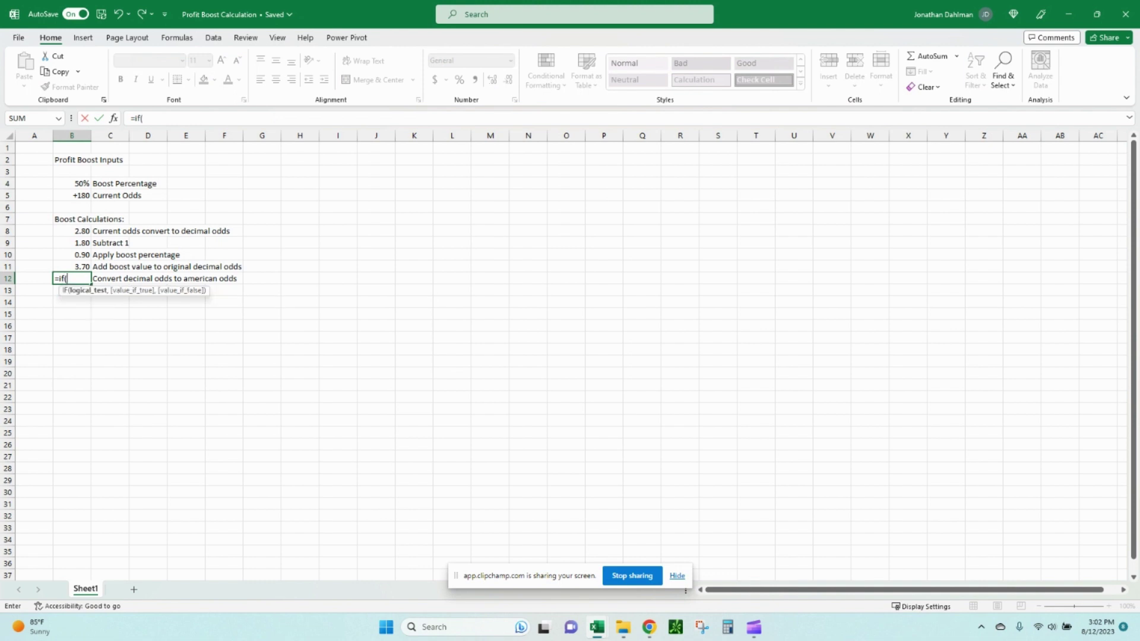
pyautogui.write('B11<2')
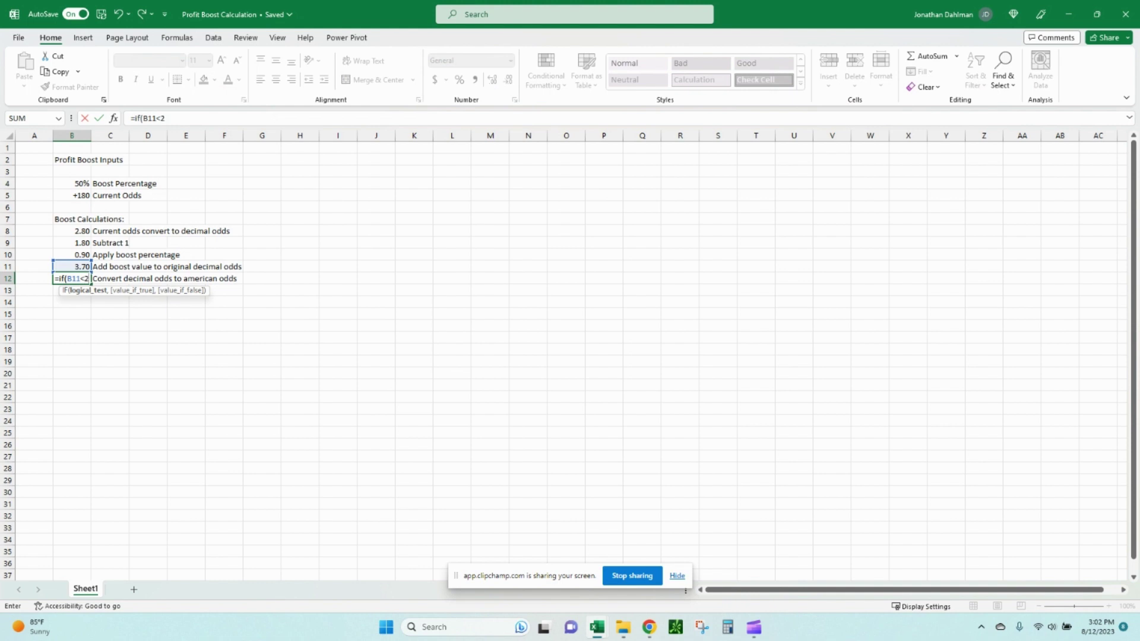
pyautogui.write(',')
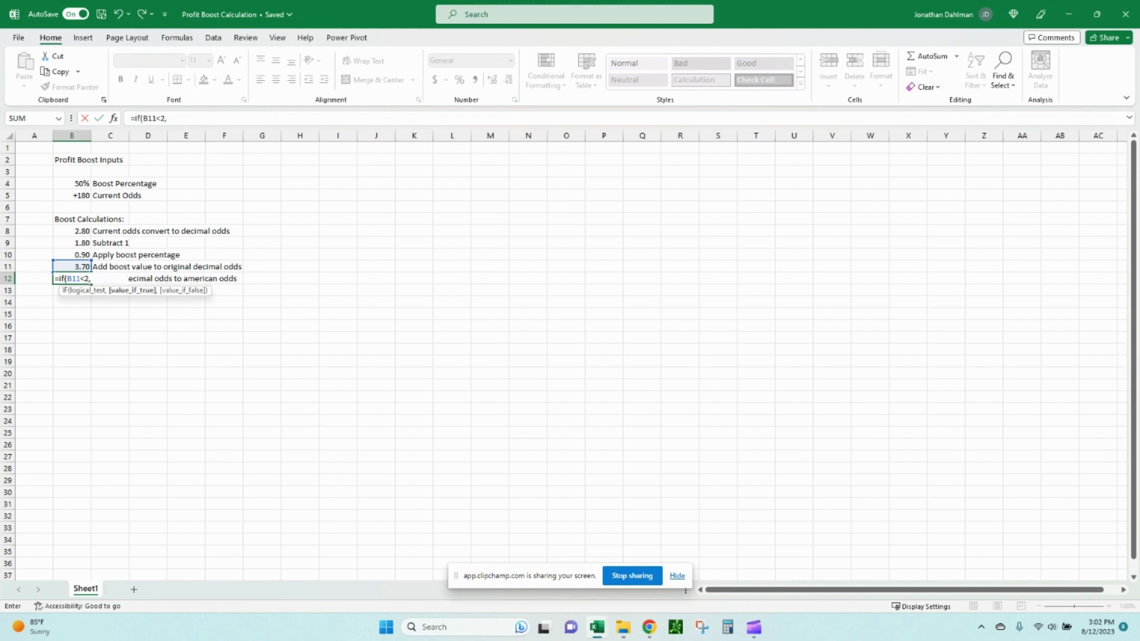
pyautogui.write('-100/(B11-1)')
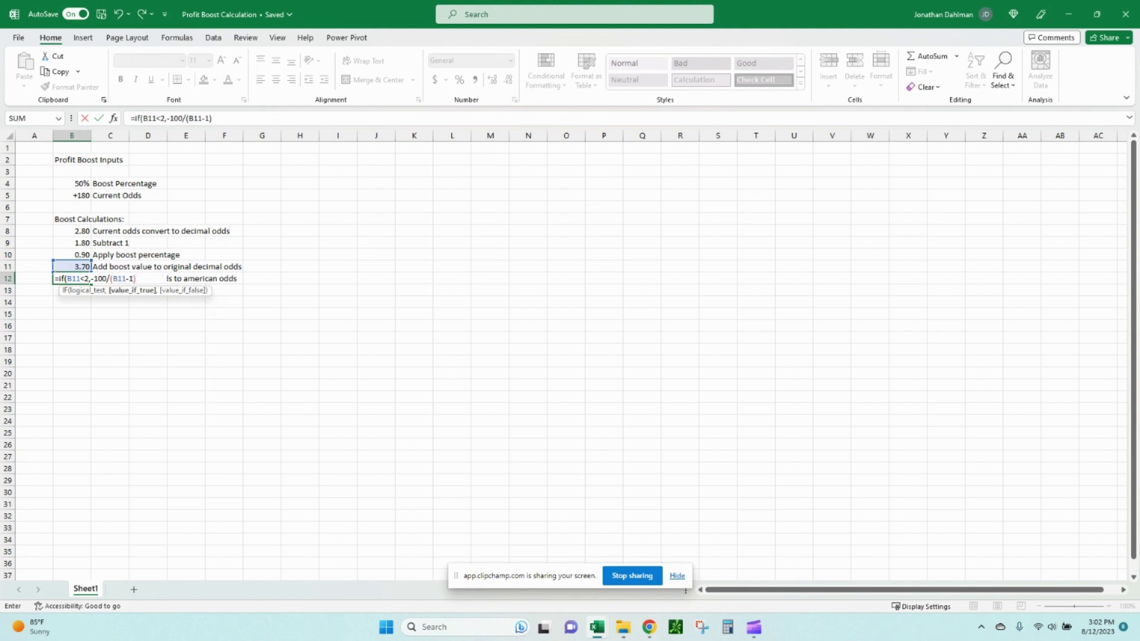
pyautogui.write(',(B11')
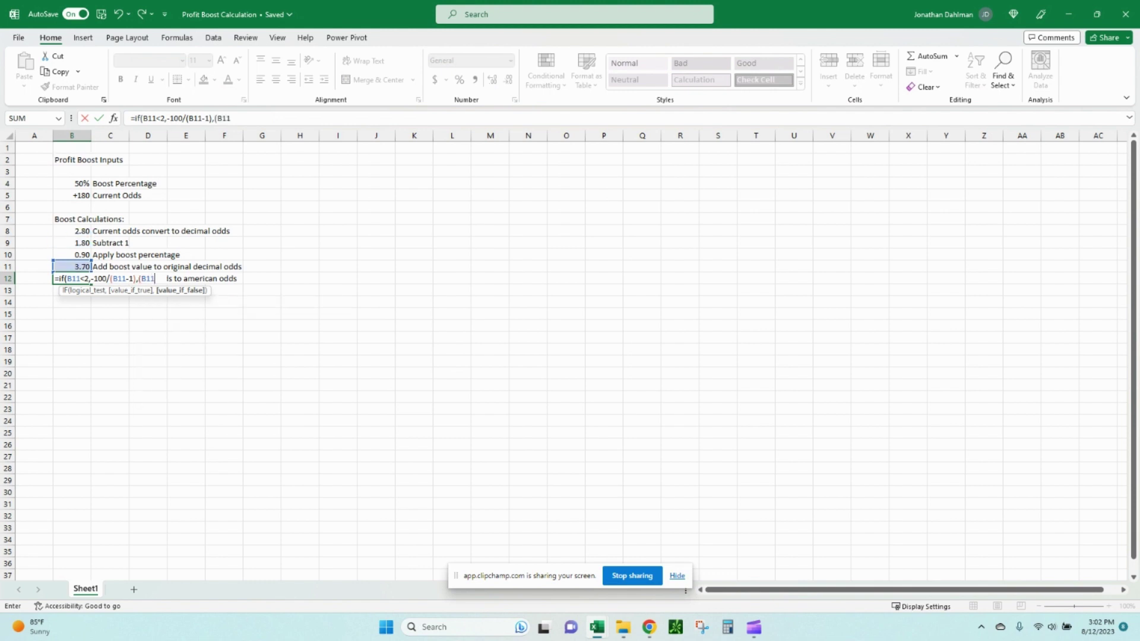
pyautogui.write('-1)*100)')
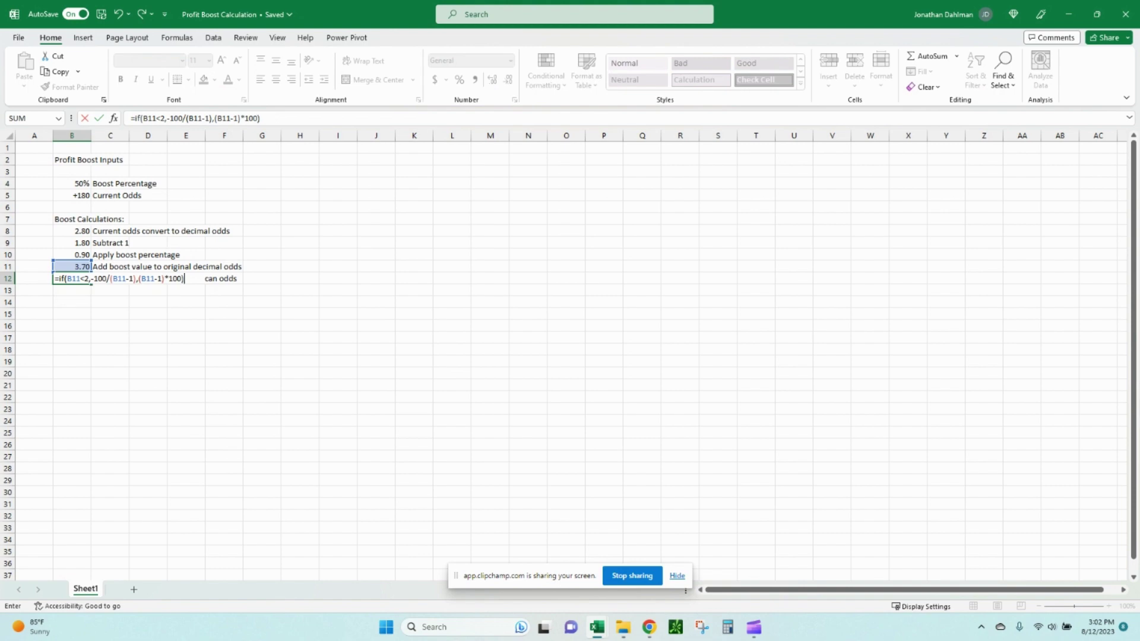
pyautogui.press('Return')
# - Apply the custom number format +0;-0 to the American odds in cell B12
pyautogui.click(71, 278)
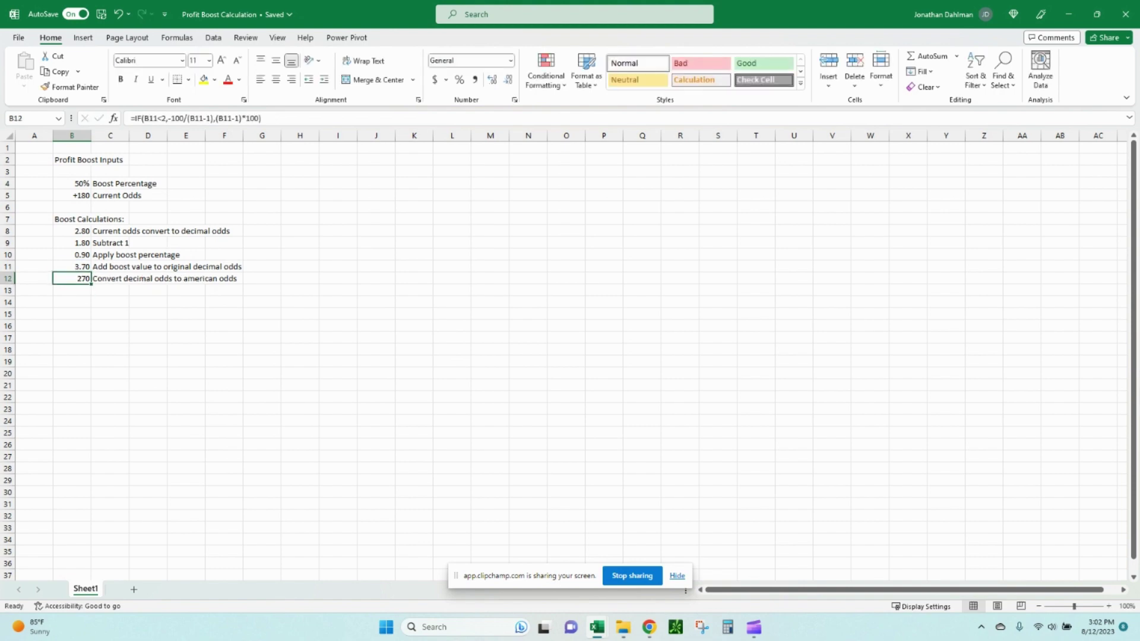
pyautogui.hotkey('ctrl', '1')
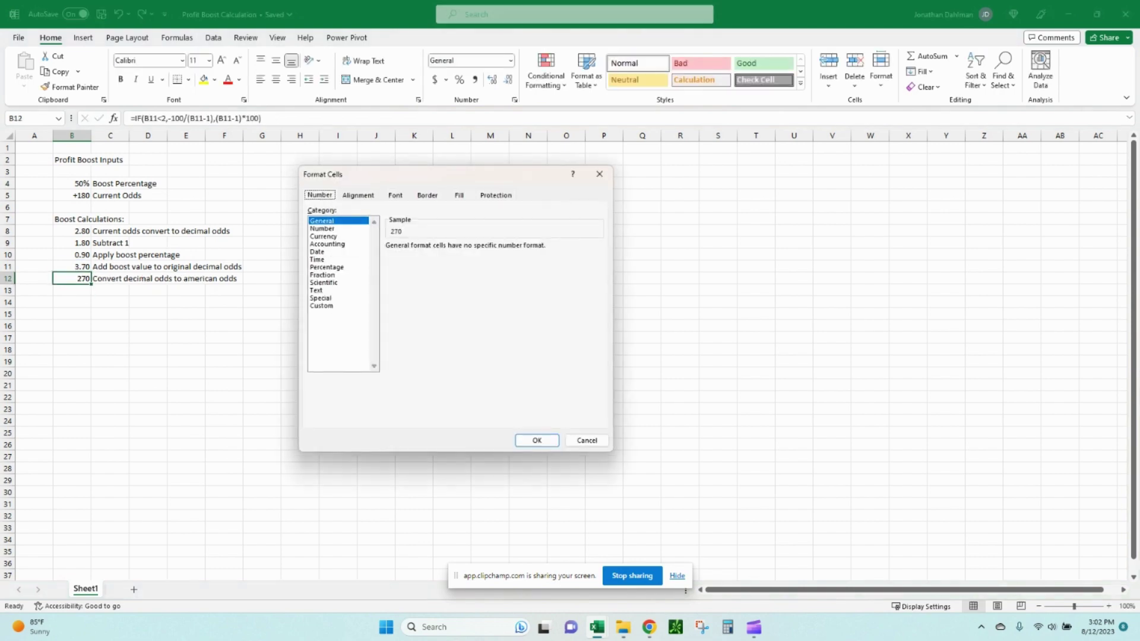
pyautogui.click(322, 306)
pyautogui.click(390, 276)
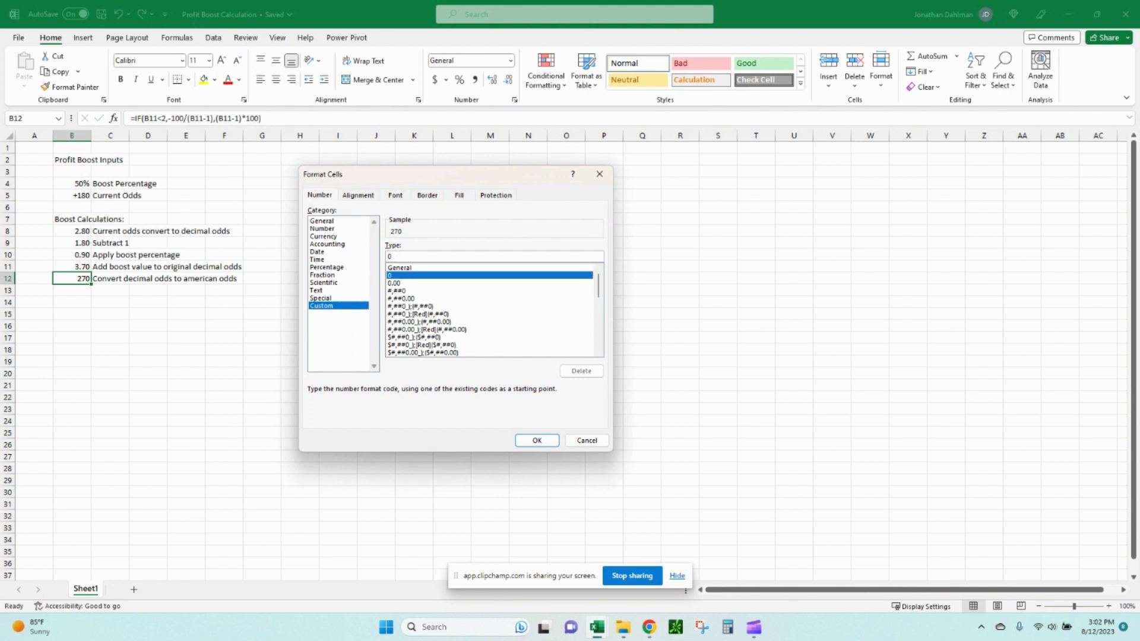
pyautogui.click(397, 256)
pyautogui.write('+0;-0')
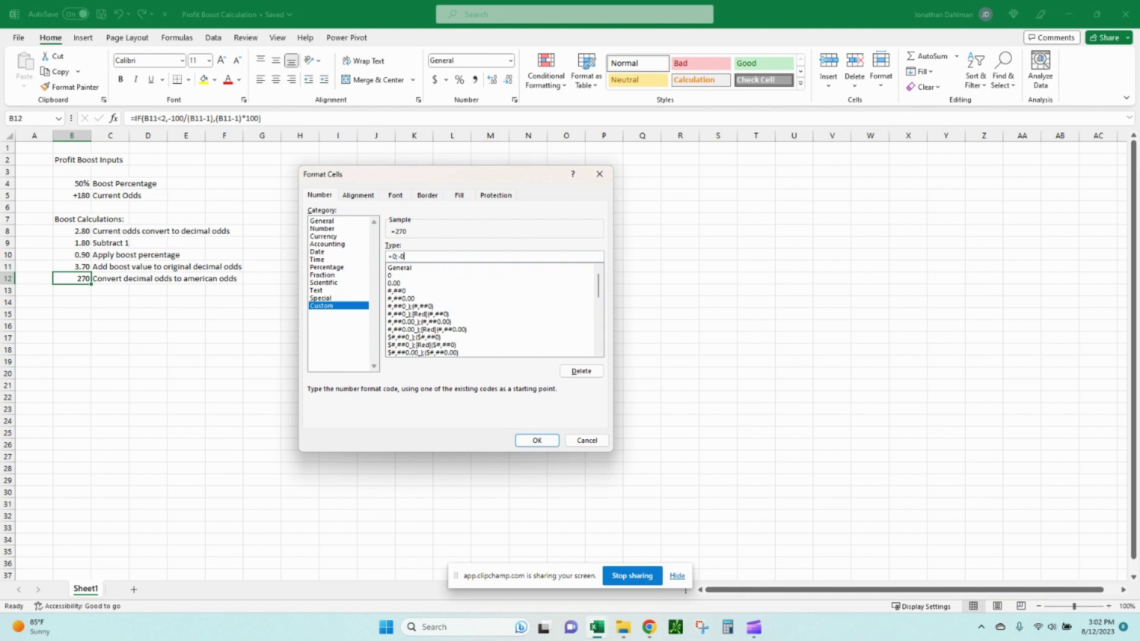
pyautogui.press('Return')
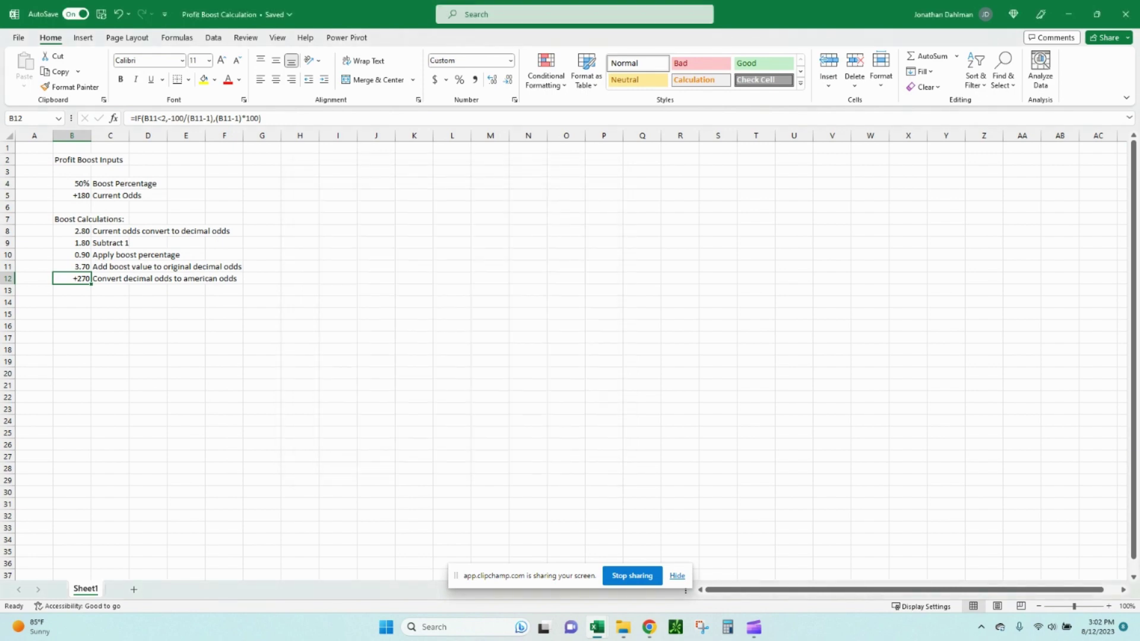
# - Review the current odds, the boost percentage and the calculation cells down to the boosted American odds
pyautogui.click(71, 195)
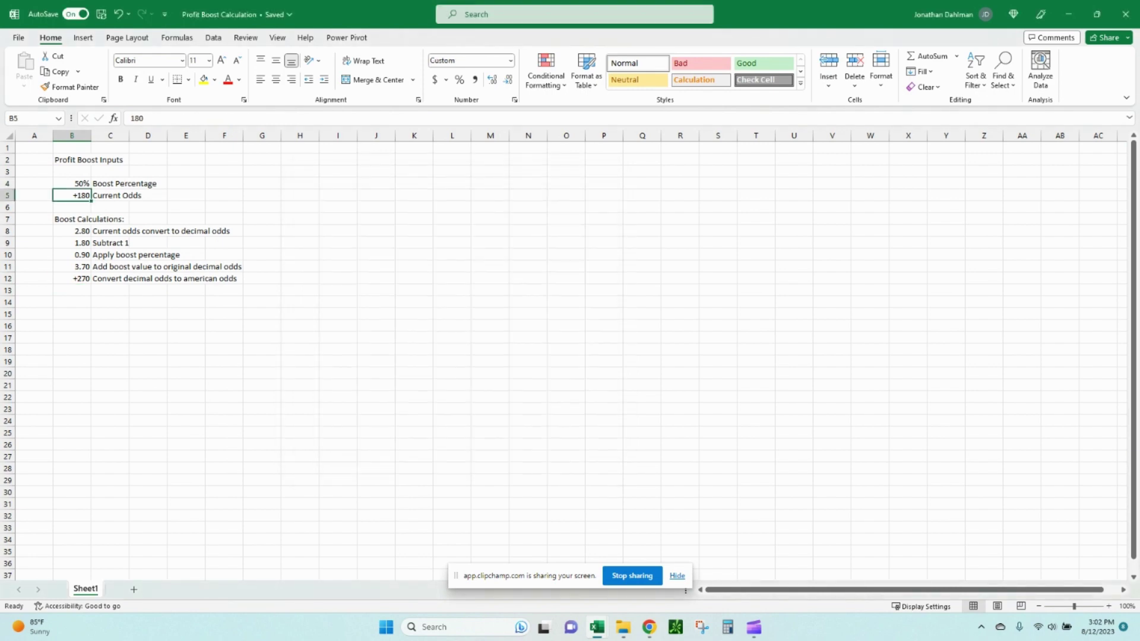
pyautogui.click(72, 184)
pyautogui.press('Down')
pyautogui.press('Down')
pyautogui.press('Down')
pyautogui.press('Down')
pyautogui.press('Down')
pyautogui.press('Down')
pyautogui.press('Down')
pyautogui.press('Down')
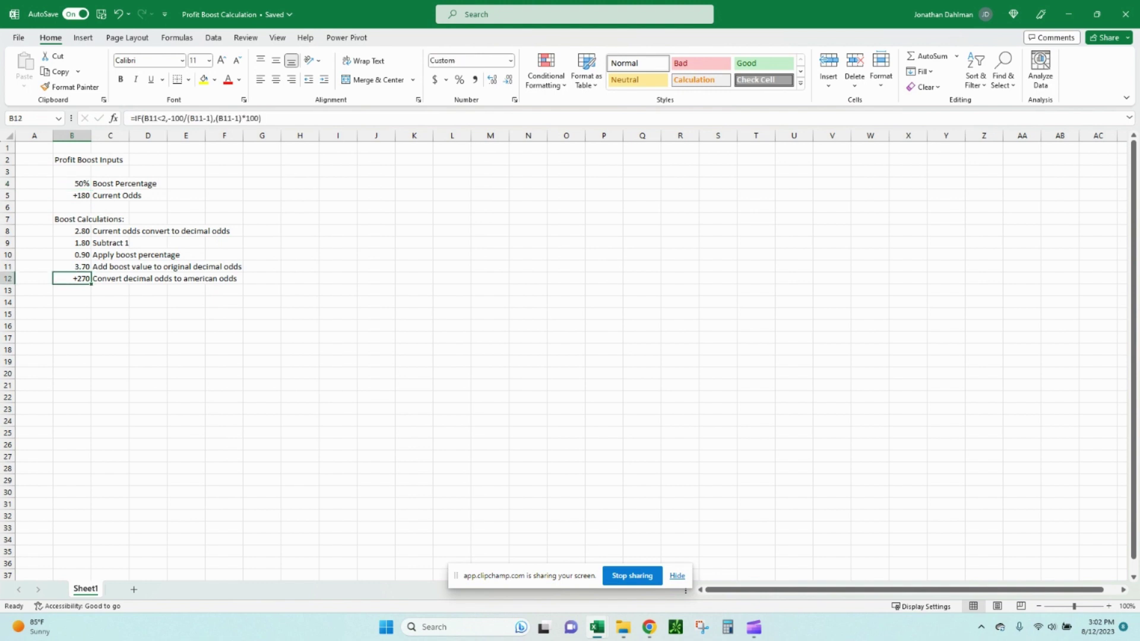
# - Switch to DraftKings Sportsbook in the browser and opt in to the FedEx St. Jude Championship 18% Profit Boost promotion
pyautogui.hotkey('alt', 'Tab')
pyautogui.press('Tab')
pyautogui.press('Tab')
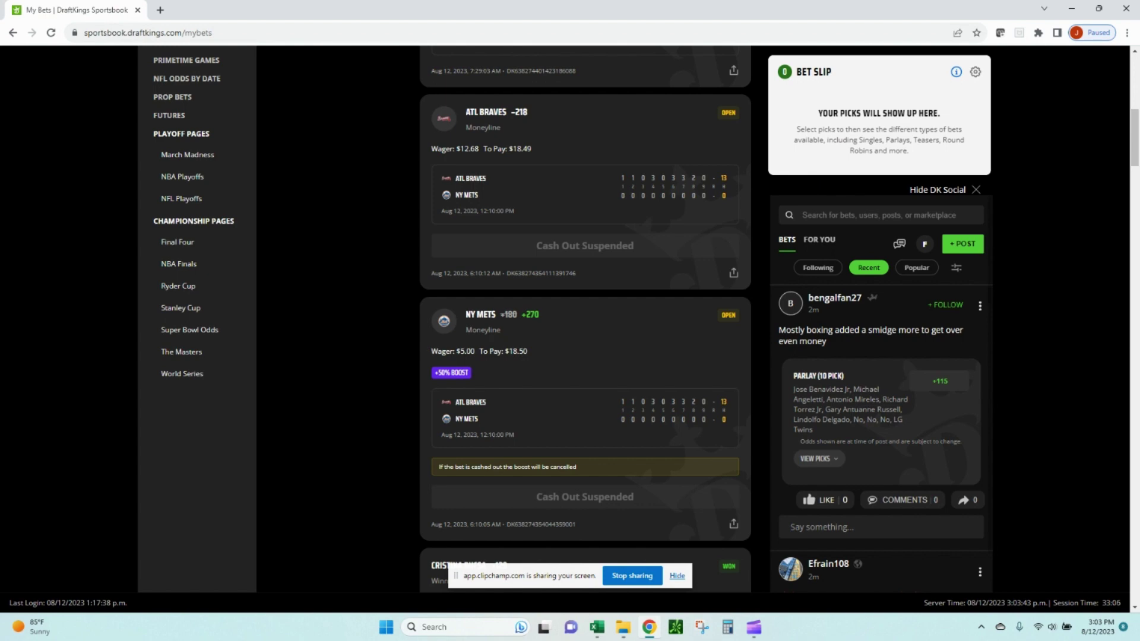
pyautogui.scroll(10, 585, 321)
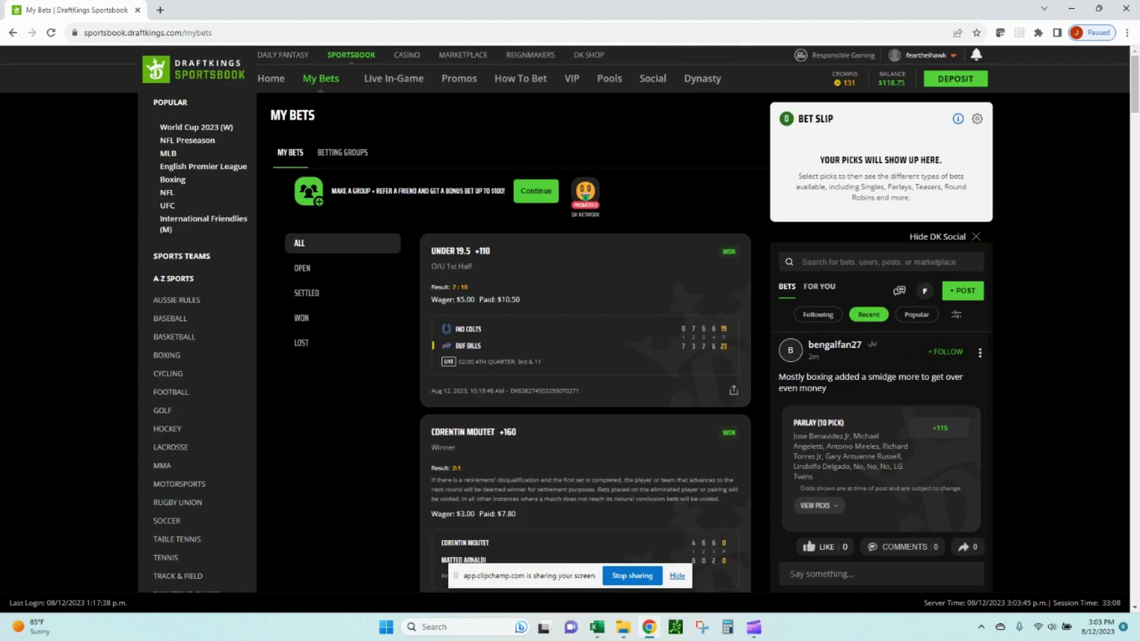
pyautogui.click(459, 78)
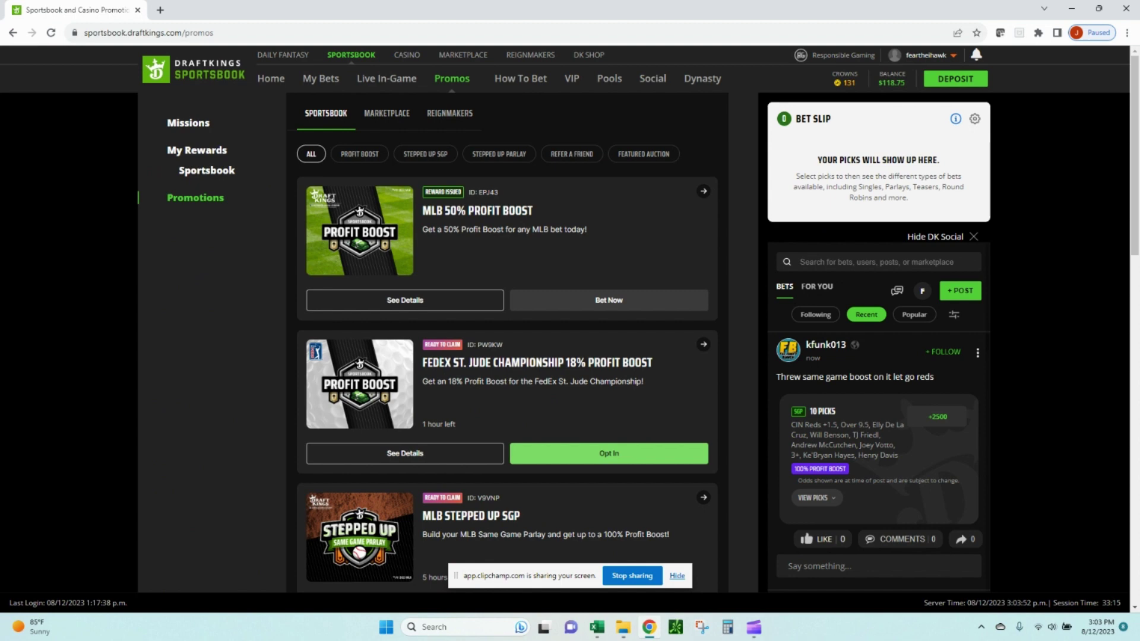
pyautogui.click(609, 453)
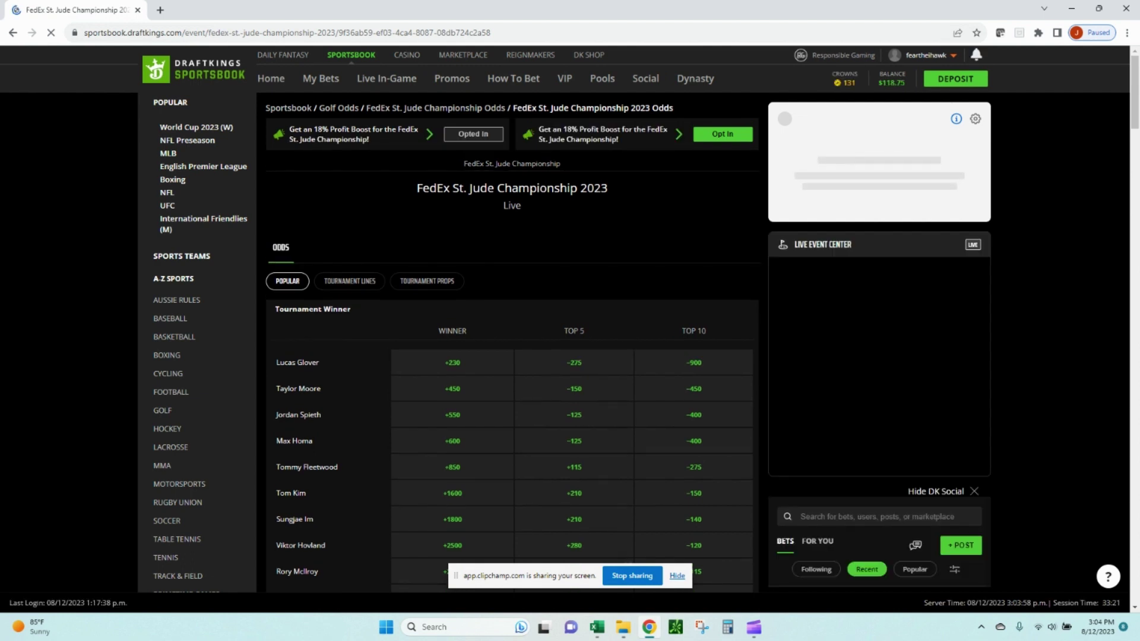
# - Add Lucas Glover's Tournament Winner bet at +230 to the bet slip and apply the 18% FedEx St. Jude Championship Profit Boost
pyautogui.scroll(-1, 570, 321)
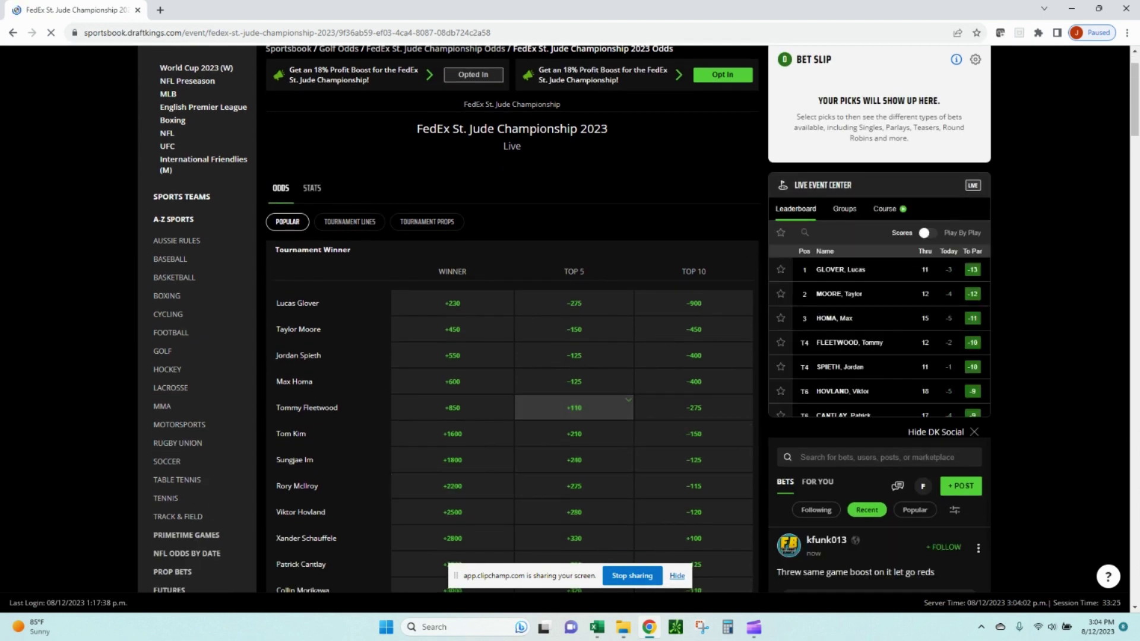
pyautogui.click(452, 302)
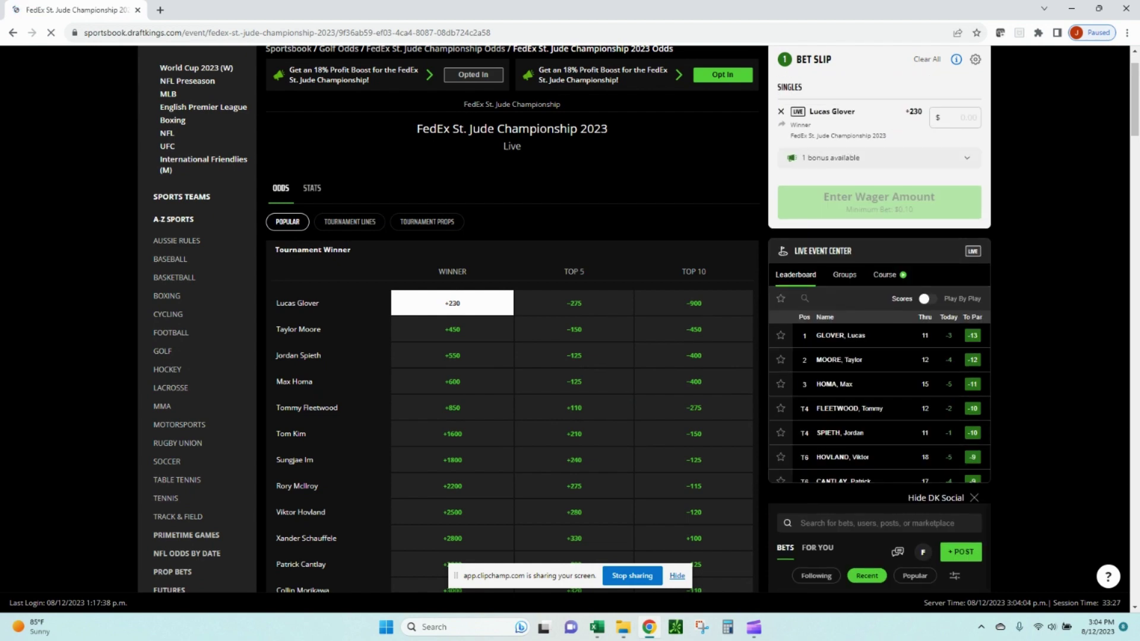
pyautogui.click(879, 157)
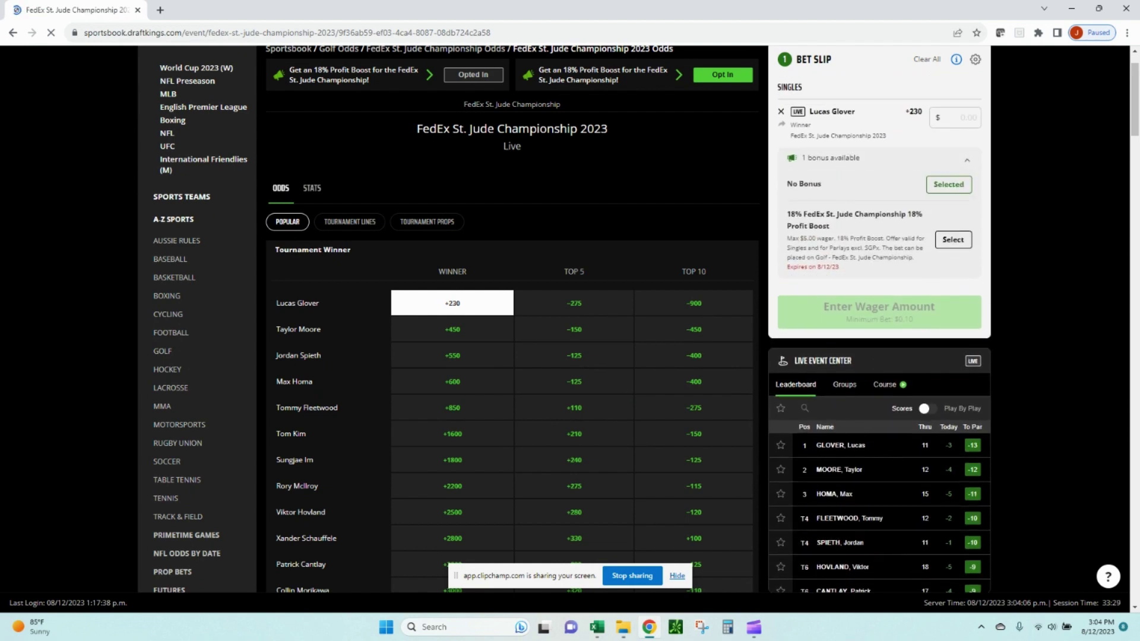
pyautogui.click(953, 239)
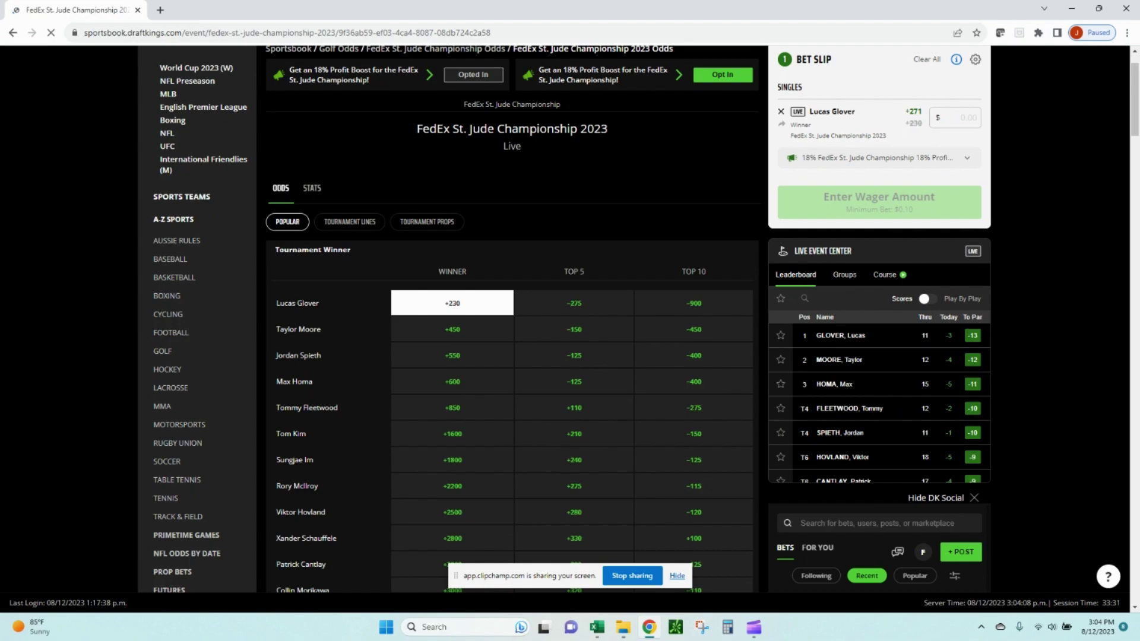
# - Switch to the Excel workbook, set the boost percentage to 18% and the current odds to +230, and check the boosted American odds
pyautogui.hotkey('alt', 'Tab')
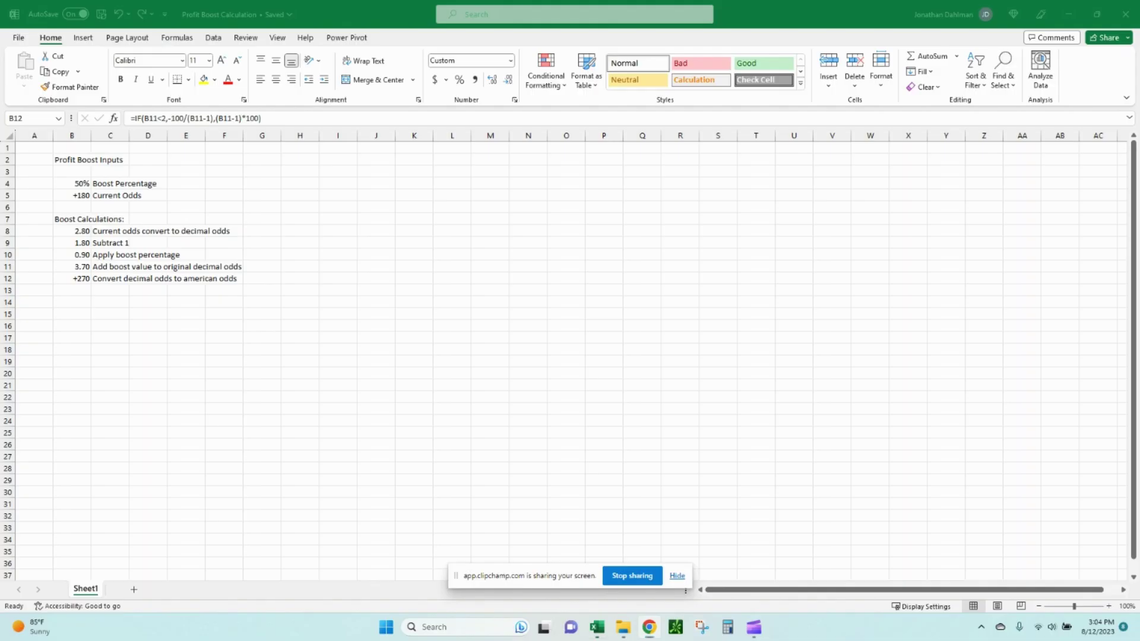
pyautogui.click(72, 195)
pyautogui.click(72, 184)
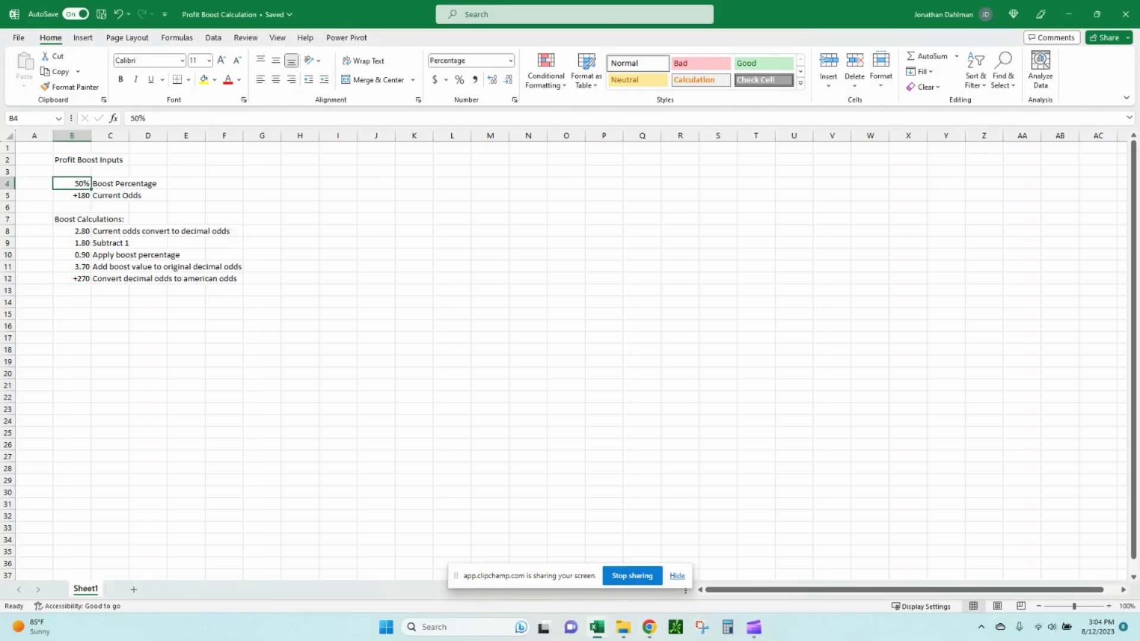
pyautogui.write('18')
pyautogui.press('Return')
pyautogui.write('230')
pyautogui.press('Return')
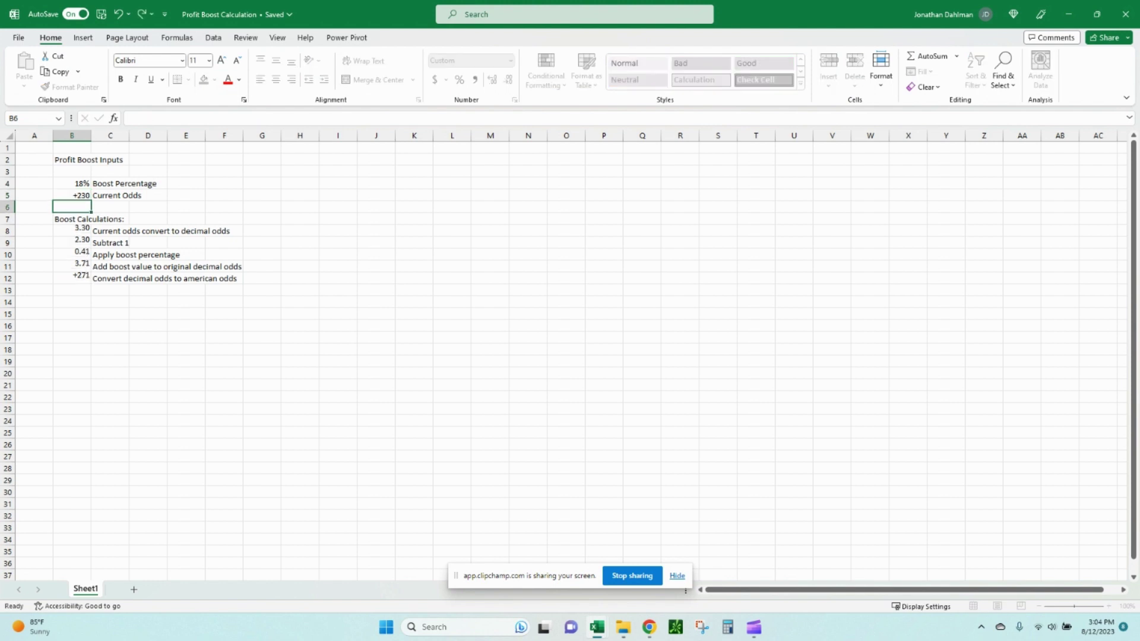
pyautogui.click(72, 279)
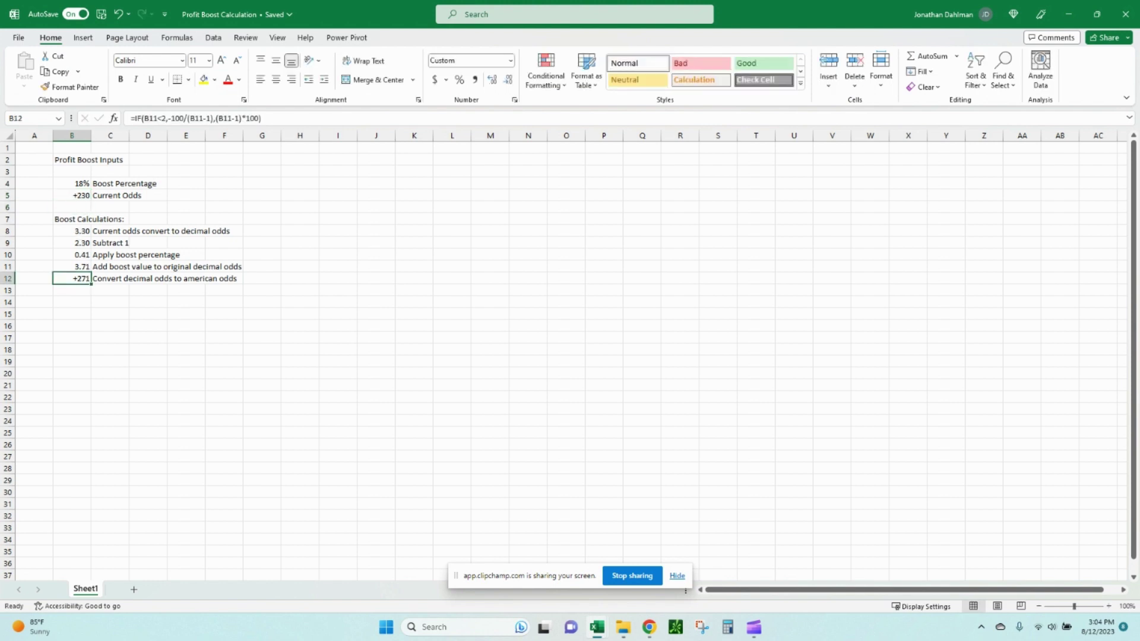